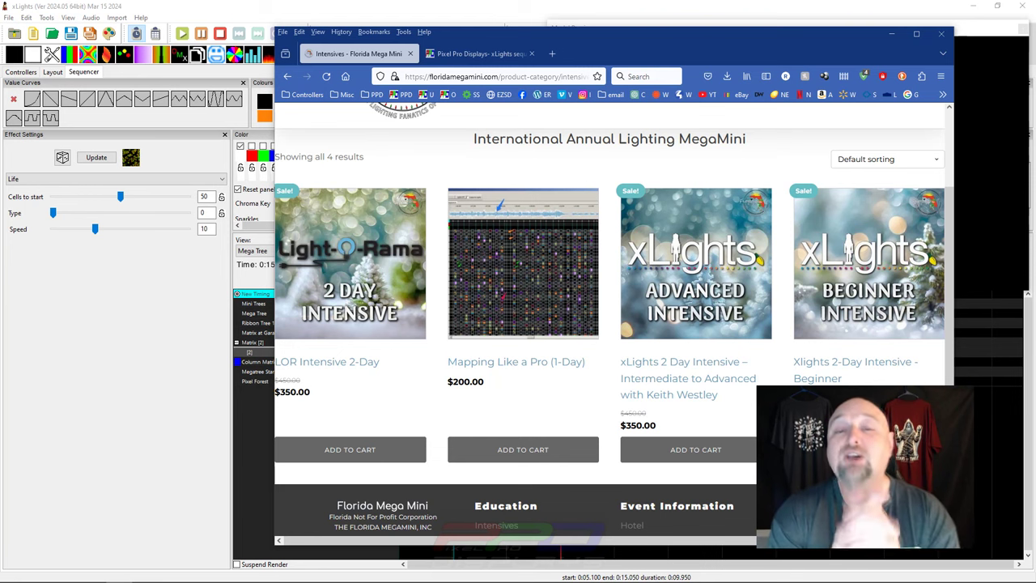
# - Open the Mapping Like a Pro class listing, then switch to the Pixel Pro Displays homepage tab
pyautogui.click(474, 363)
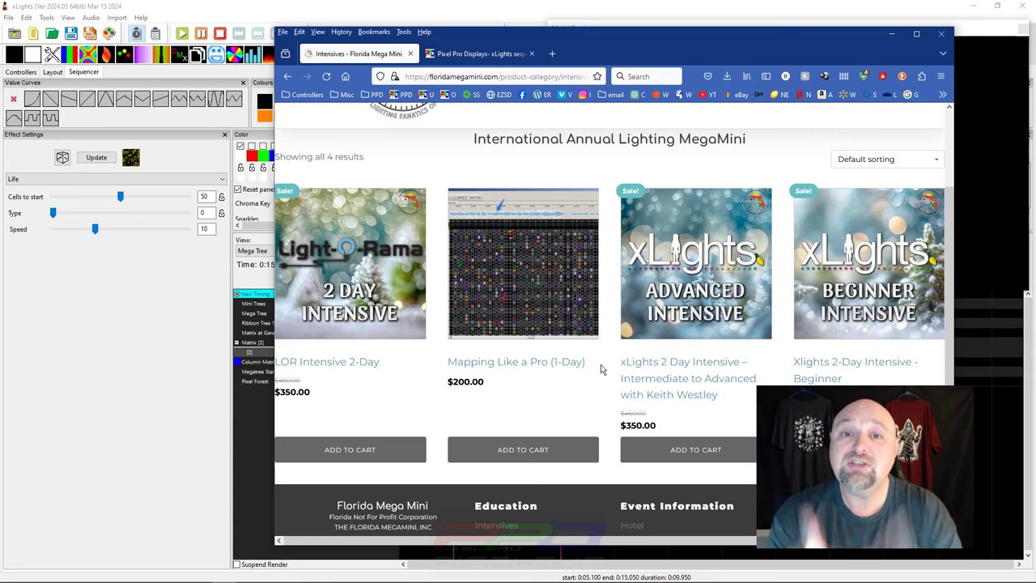
pyautogui.click(473, 53)
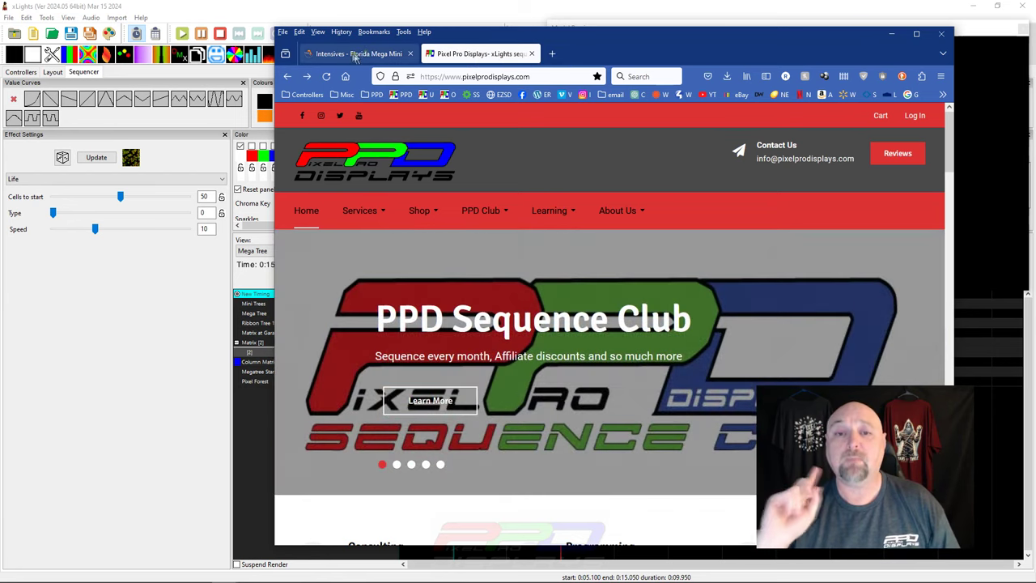
# - Load the shop's product archive and open the Swag & Gear category with its two T-shirts
pyautogui.moveTo(417, 217)
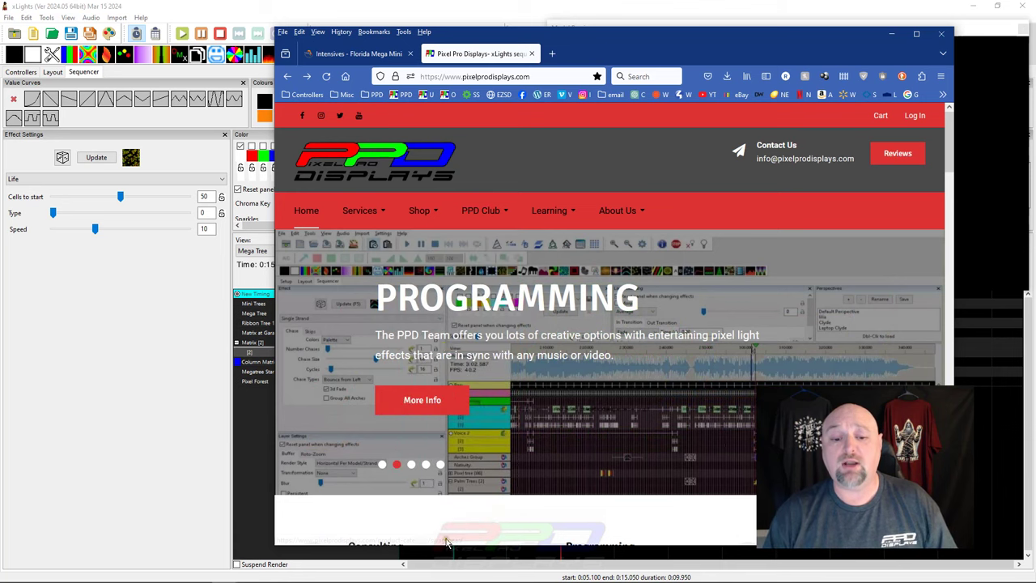
pyautogui.click(424, 478)
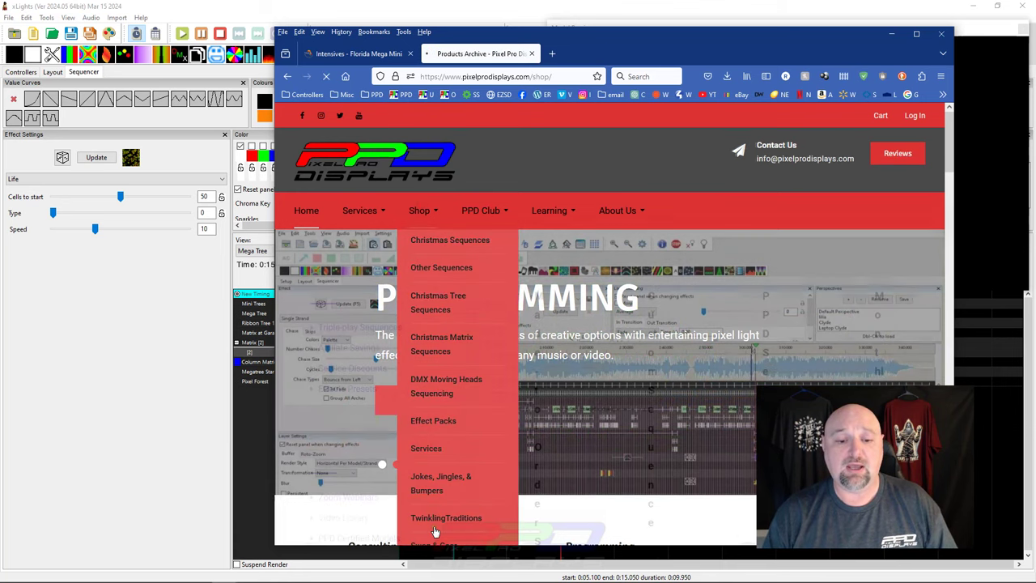
pyautogui.scroll(-5, 435, 411)
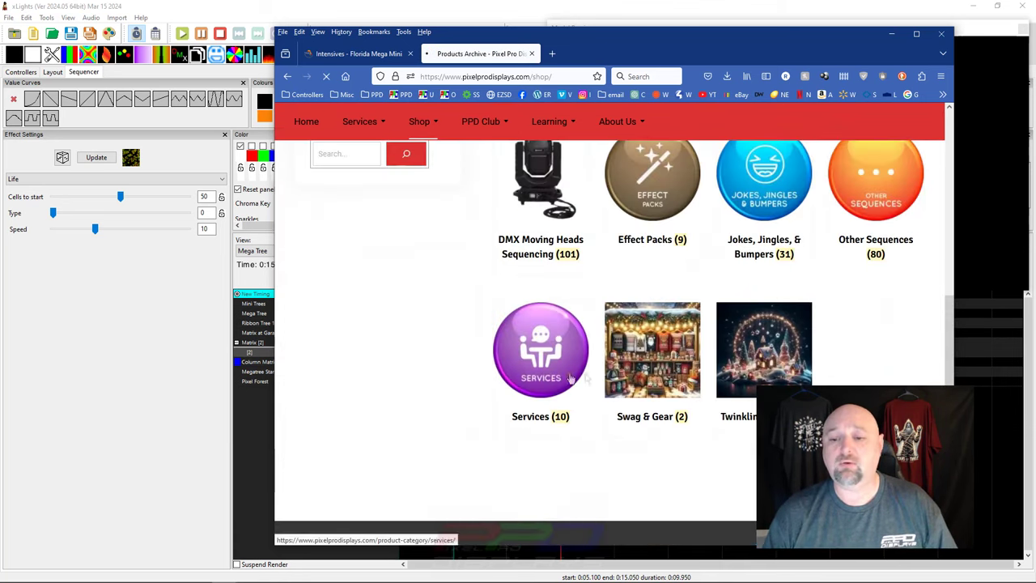
pyautogui.click(645, 374)
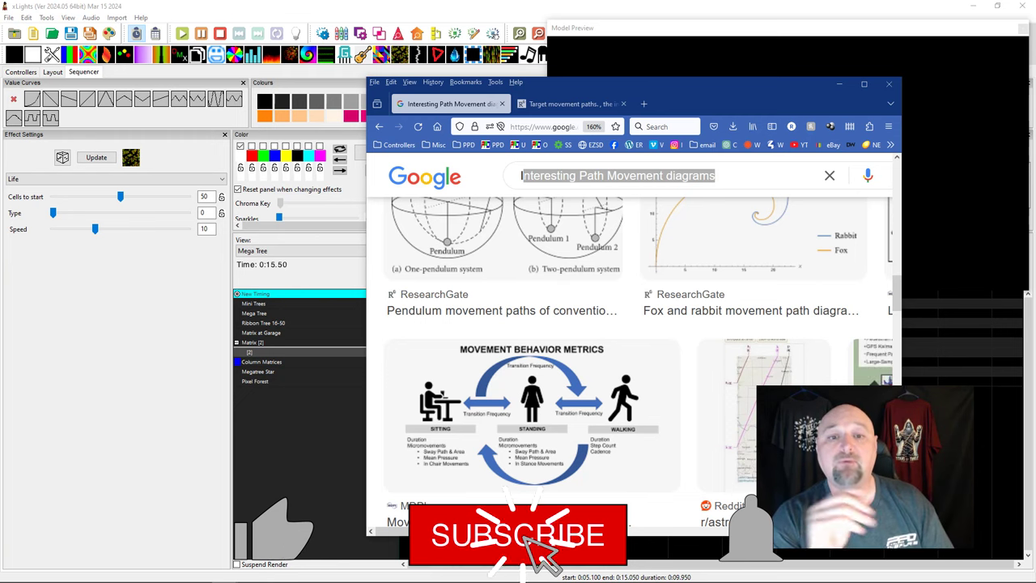
# - Search Google Images for 'Interesting Path Movement diagrams' and switch to the Target movement paths figure
pyautogui.press('Return')
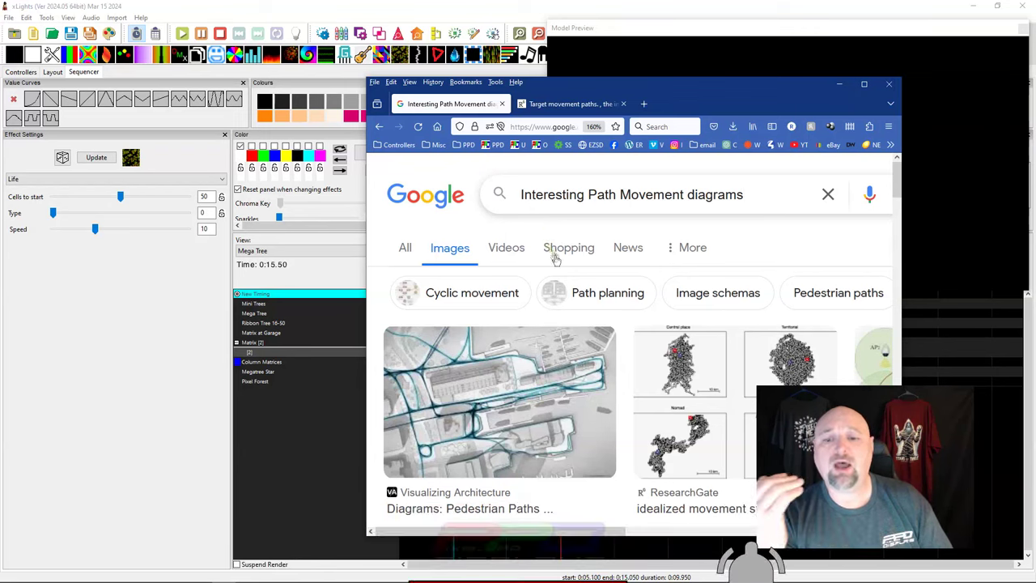
pyautogui.scroll(-5, 555, 263)
pyautogui.scroll(2, 557, 269)
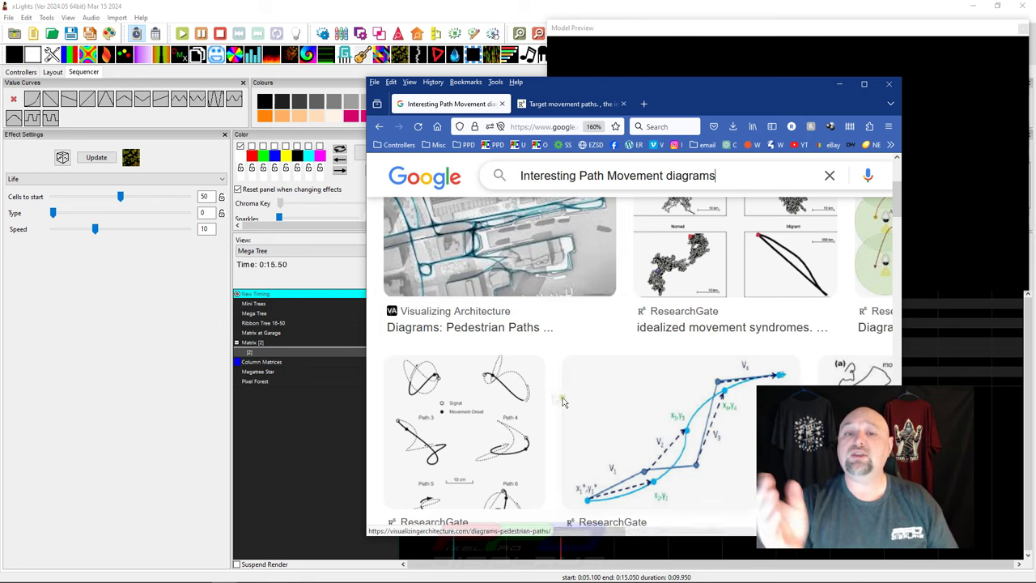
pyautogui.moveTo(715, 176); pyautogui.dragTo(580, 185)
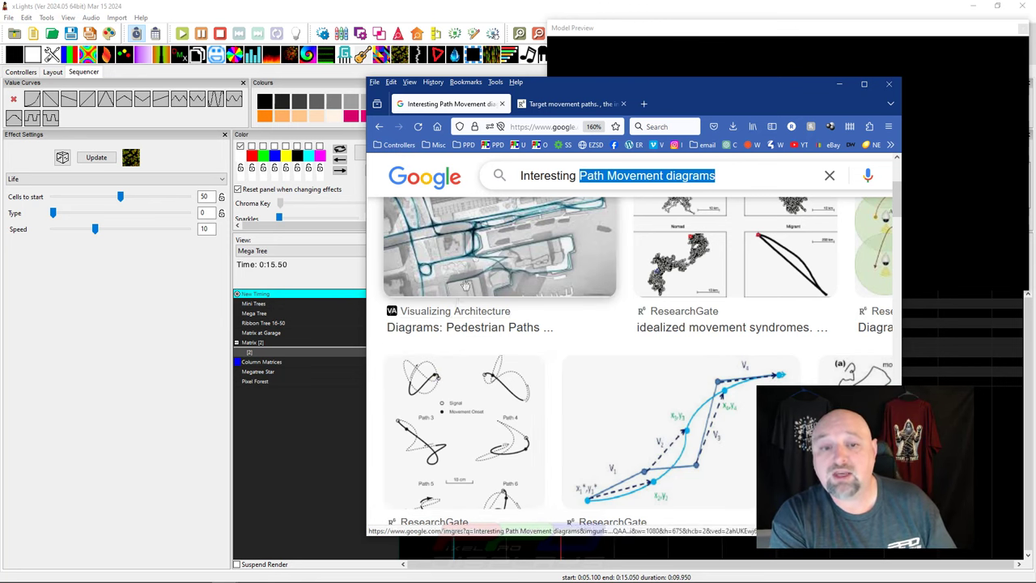
pyautogui.scroll(-3, 401, 315)
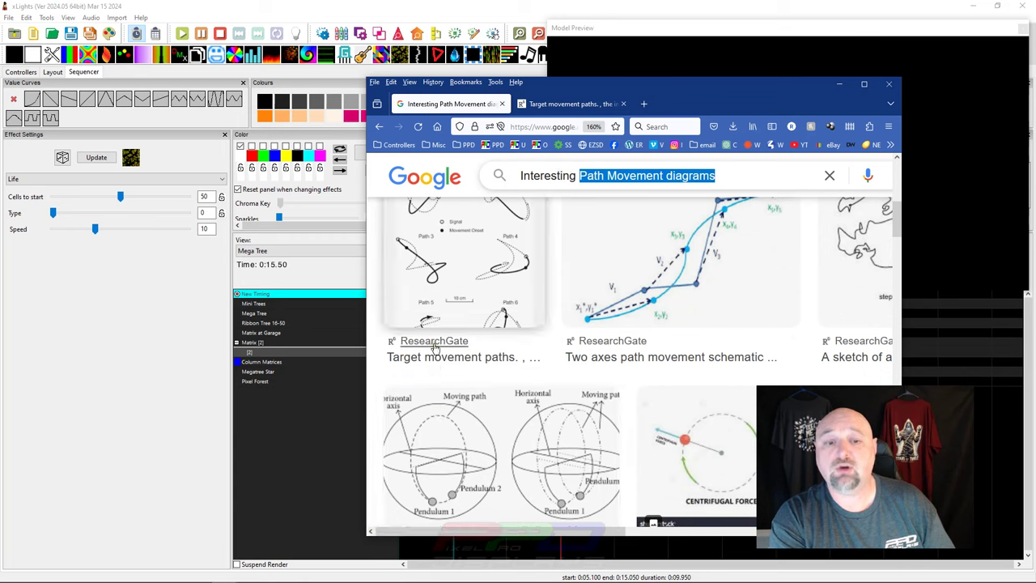
pyautogui.scroll(4, 425, 343)
pyautogui.scroll(-2, 441, 437)
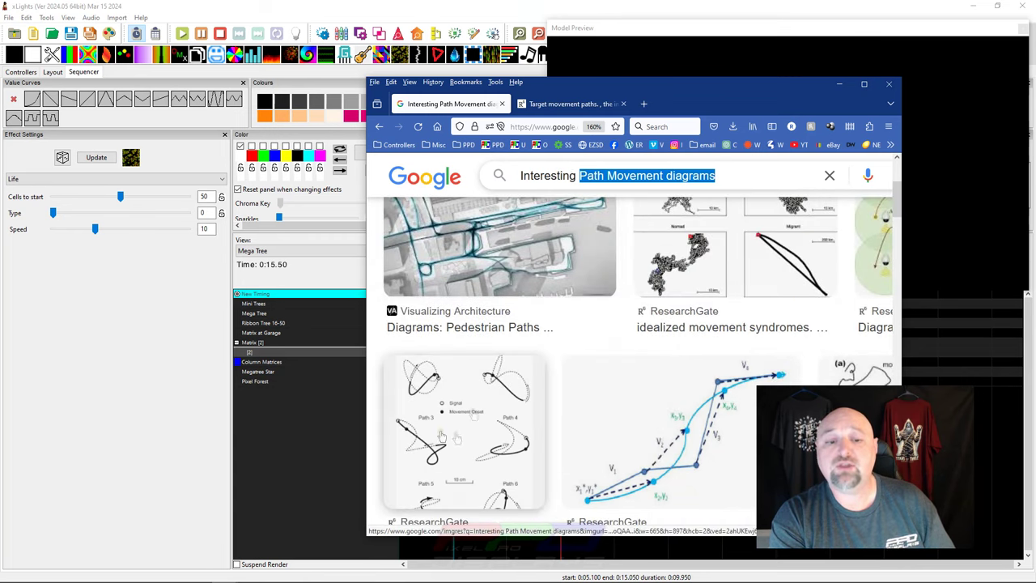
pyautogui.click(530, 106)
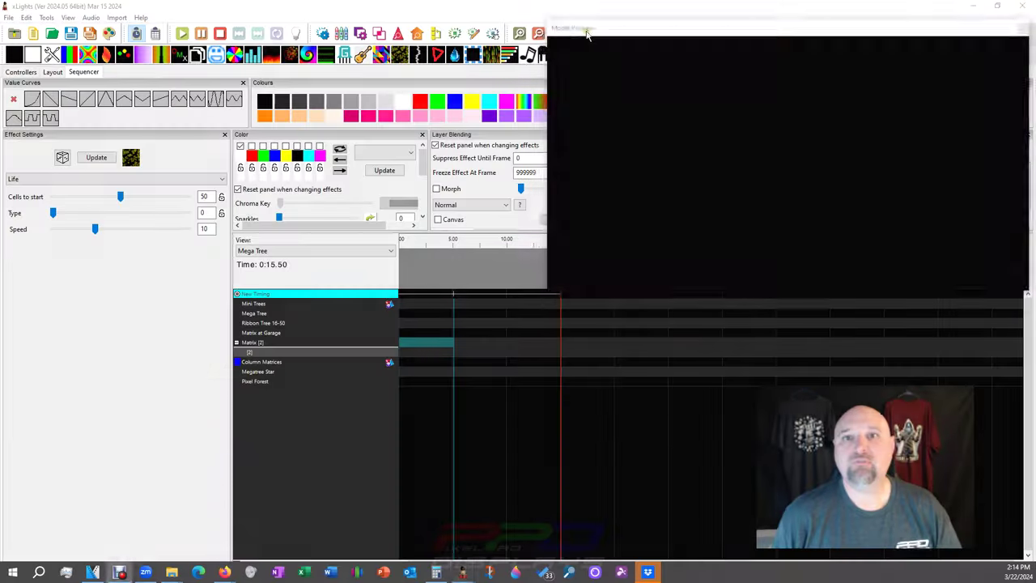
# - Drop a Pinwheel effect onto the Matrix row, shifting the Model Preview window aside and back
pyautogui.moveTo(585, 27); pyautogui.dragTo(556, 259)
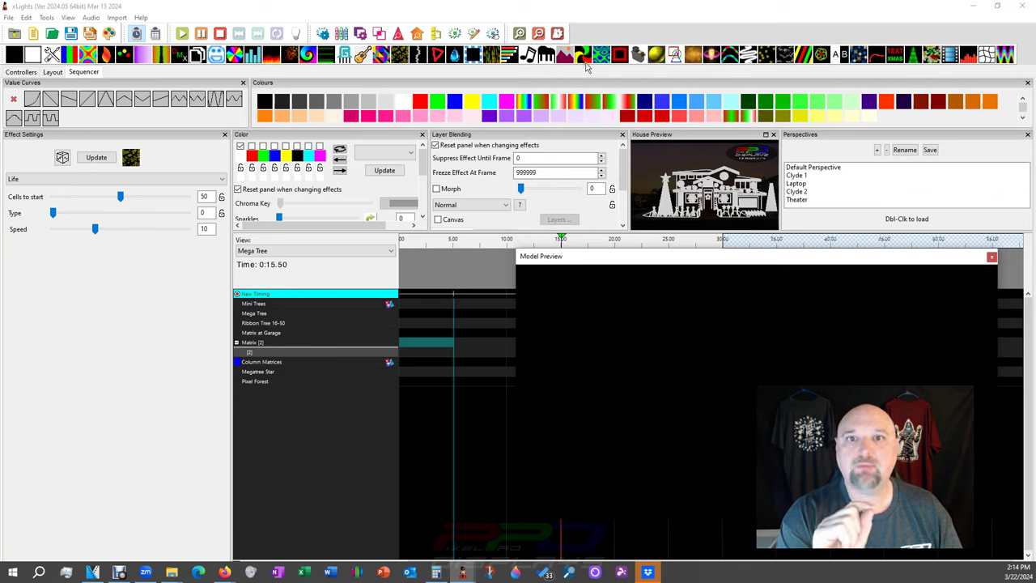
pyautogui.moveTo(582, 55); pyautogui.dragTo(432, 341)
pyautogui.moveTo(679, 257); pyautogui.dragTo(696, 11)
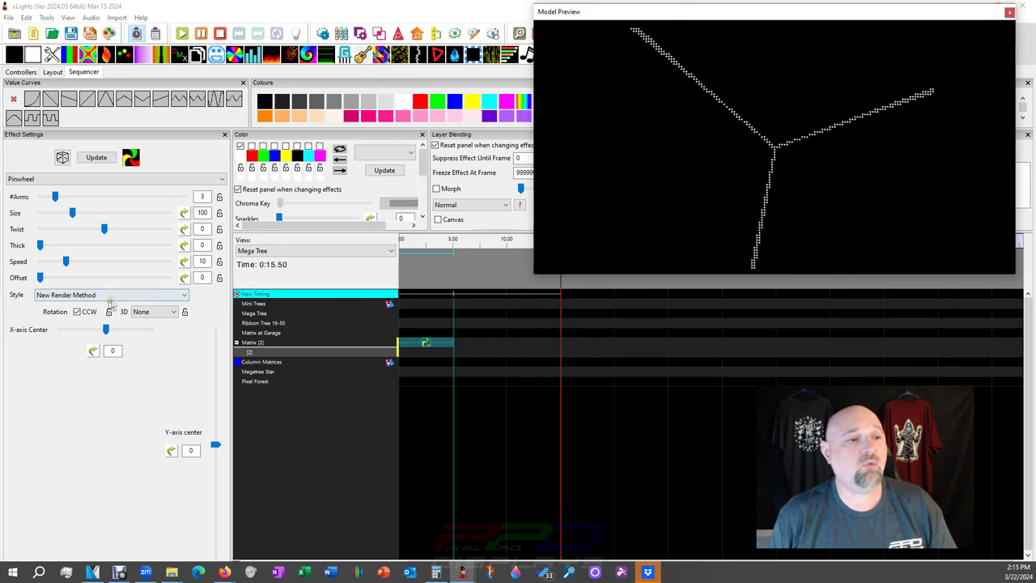
# - Reshape the pinwheel to size 13, 2 arms, thickness 36, 3D rotation and speed 1
pyautogui.moveTo(66, 261); pyautogui.dragTo(38, 267)
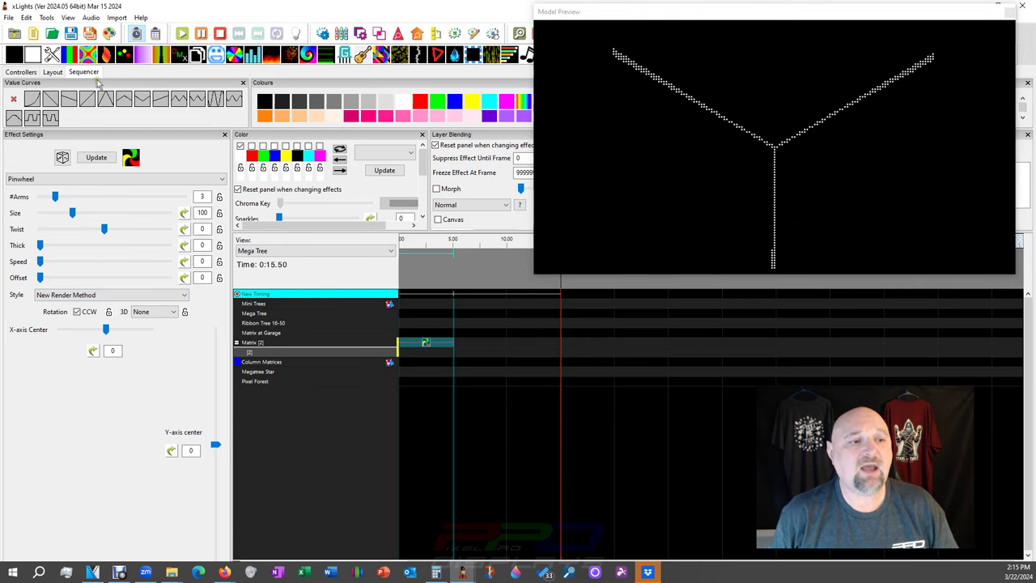
pyautogui.moveTo(72, 217); pyautogui.dragTo(44, 218)
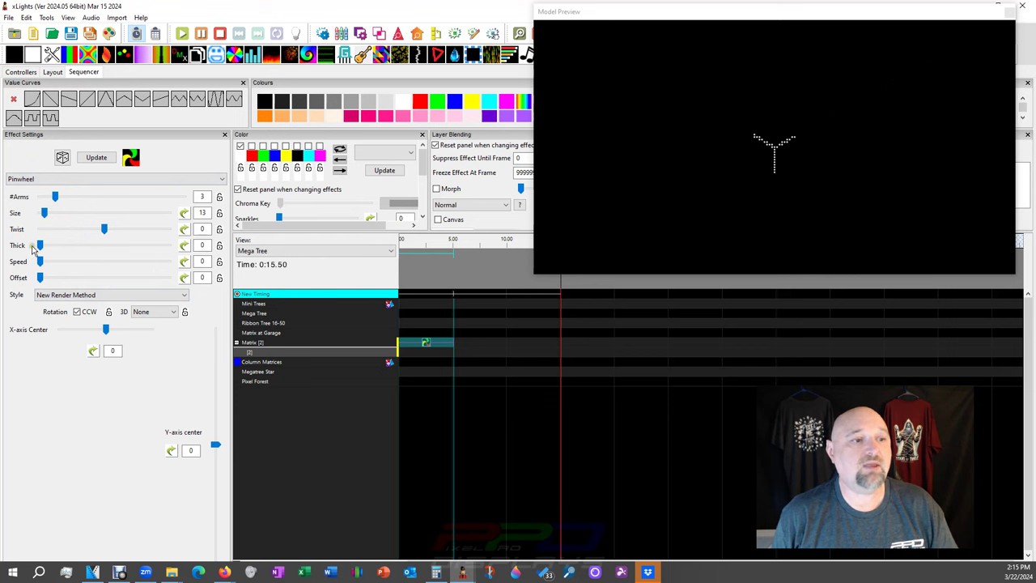
pyautogui.scroll(2, 53, 202)
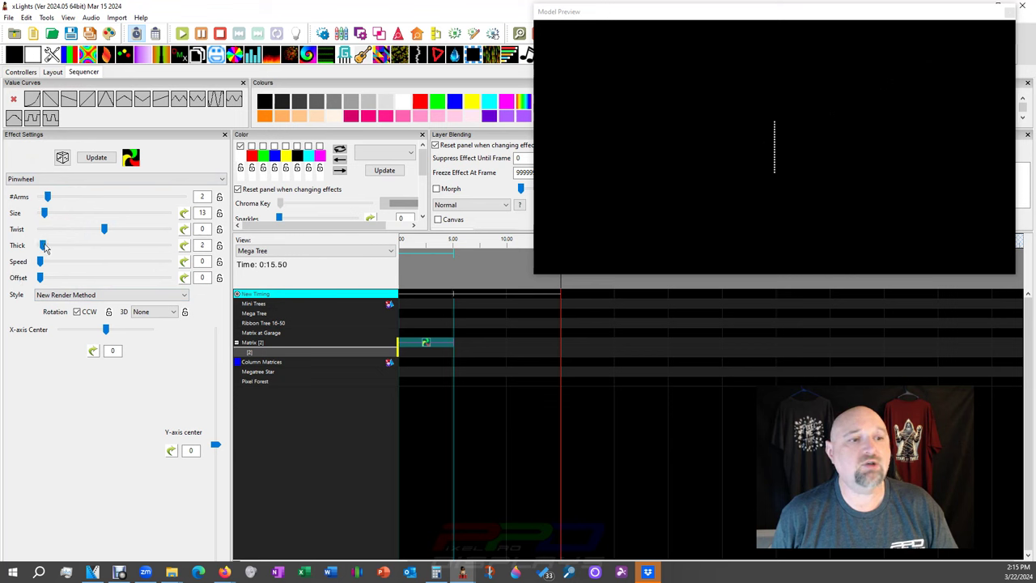
pyautogui.scroll(-20, 46, 249)
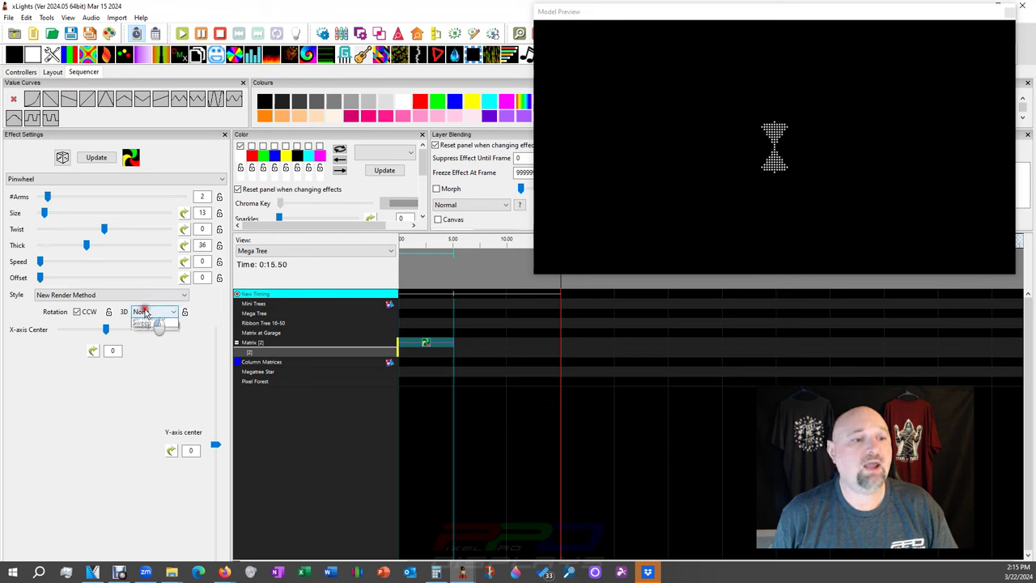
pyautogui.click(147, 311)
pyautogui.click(145, 327)
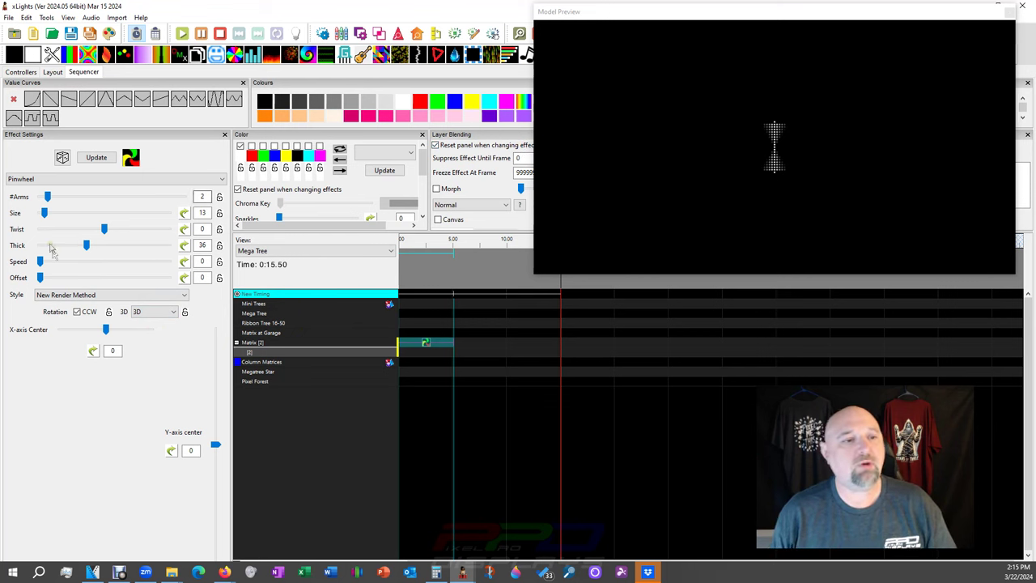
pyautogui.doubleClick(207, 262)
pyautogui.write('1')
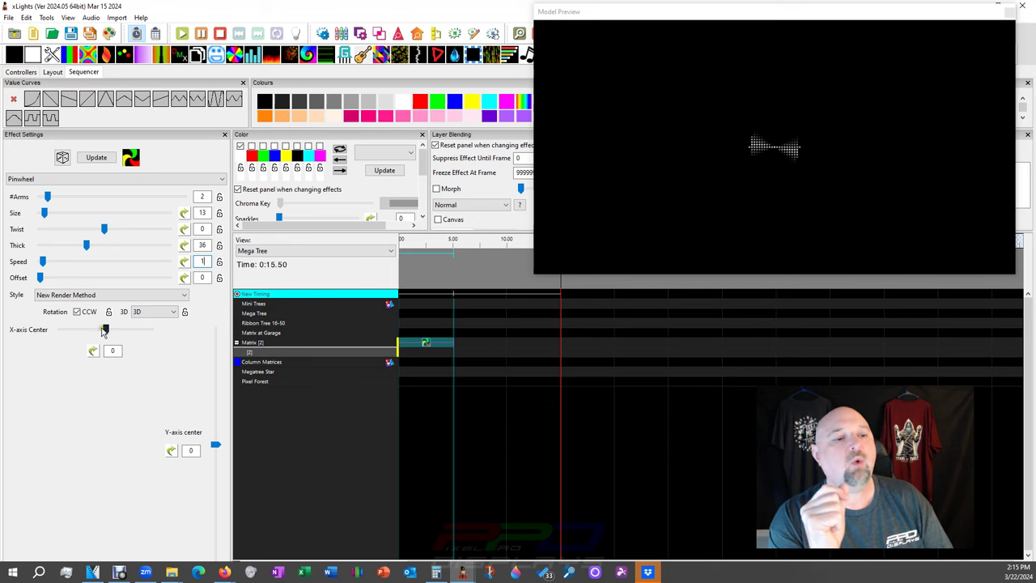
# - Offset the pinwheel's centre to X -83 and Y -52, left of the matrix middle
pyautogui.moveTo(106, 332); pyautogui.dragTo(159, 336)
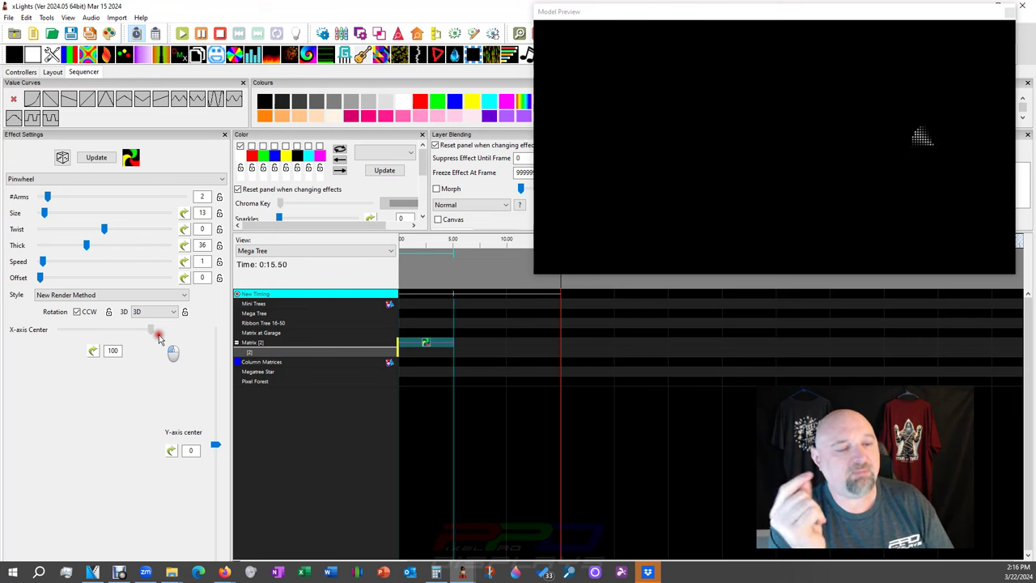
pyautogui.moveTo(158, 338); pyautogui.dragTo(110, 338)
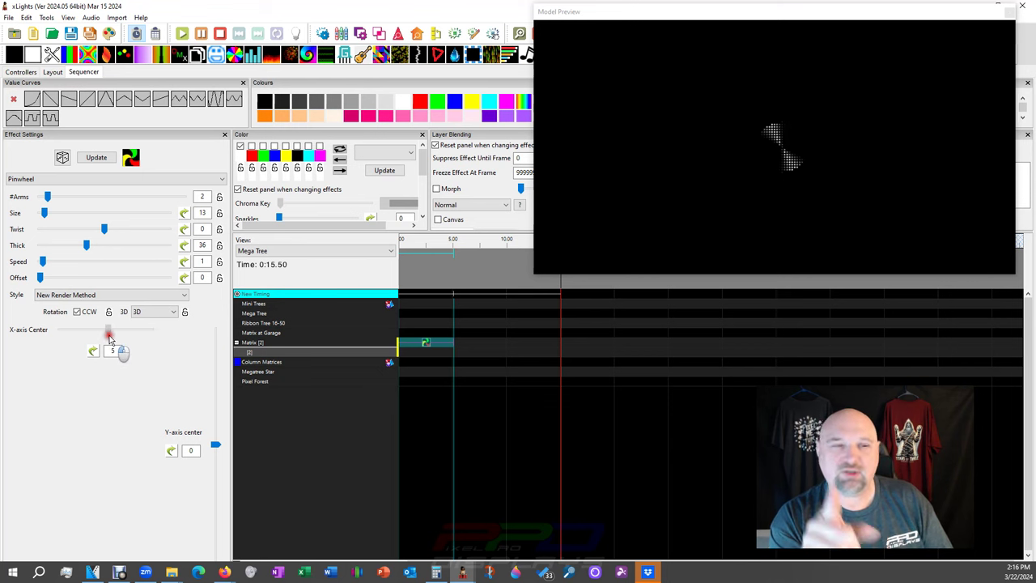
pyautogui.moveTo(108, 333); pyautogui.dragTo(81, 330)
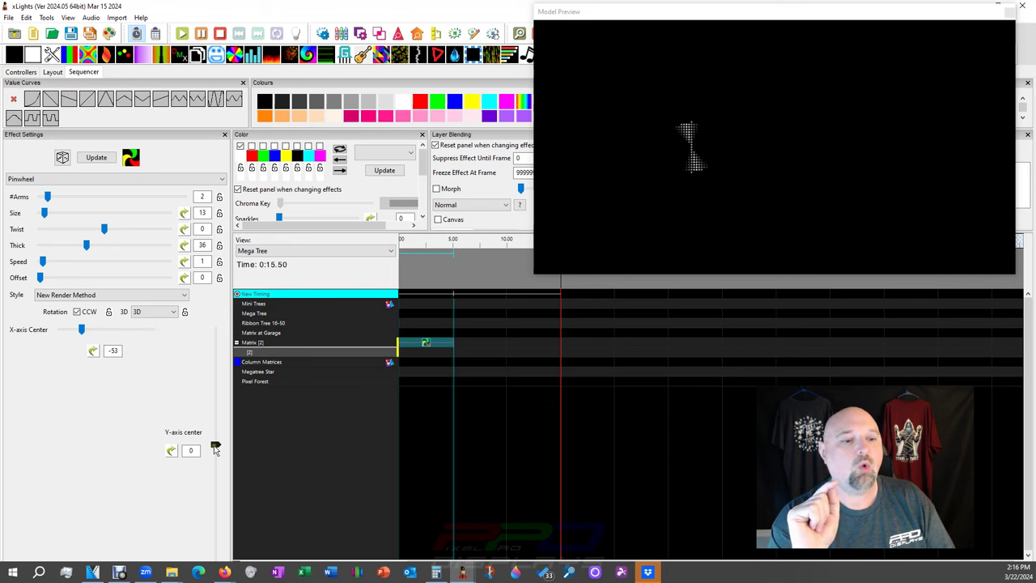
pyautogui.click(213, 452)
pyautogui.moveTo(213, 452); pyautogui.dragTo(220, 508)
pyautogui.moveTo(81, 330); pyautogui.dragTo(70, 340)
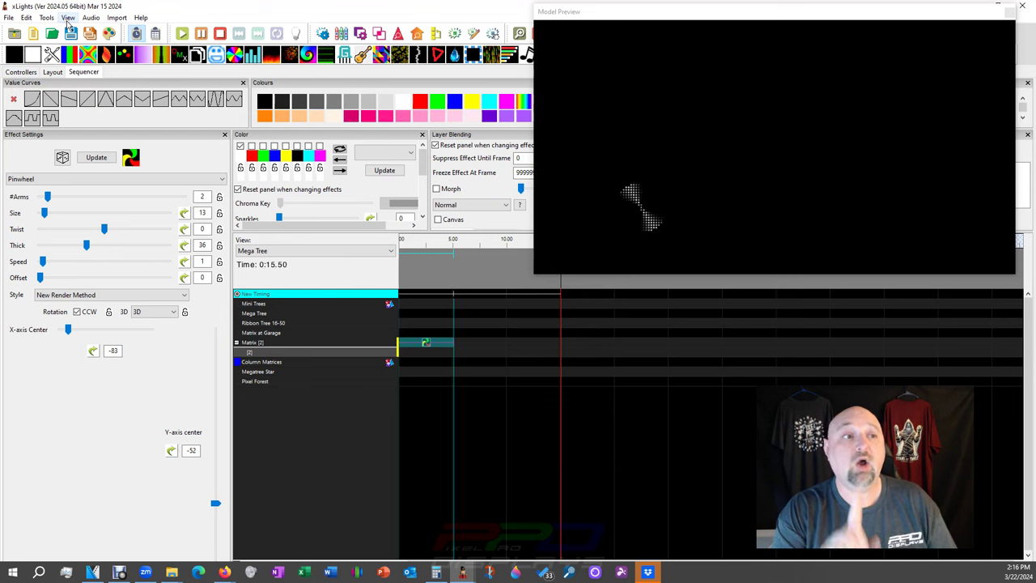
pyautogui.click(46, 20)
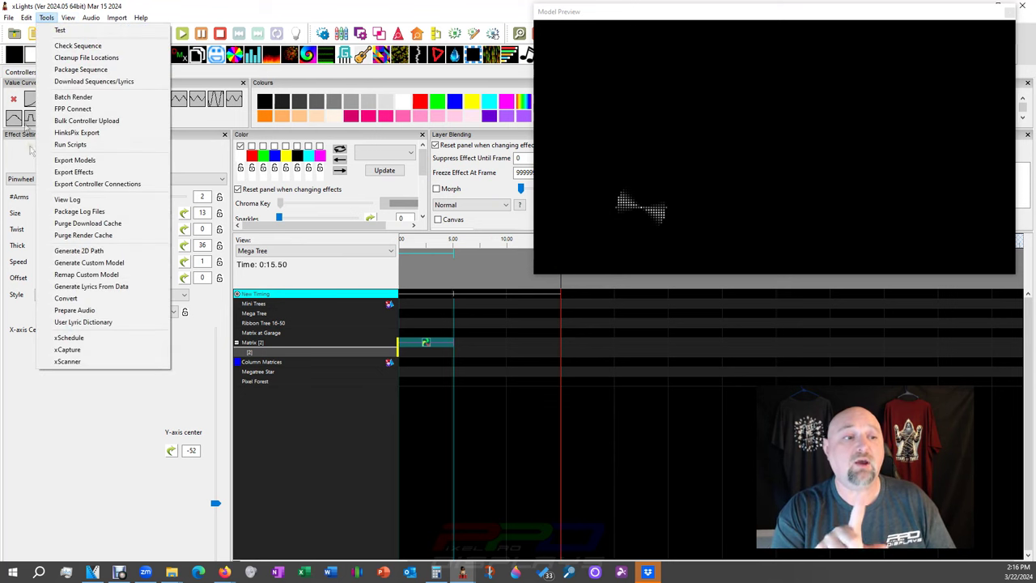
# - Open the Generate 2D Path tool at the screen's top-left and enlarge its drawing canvas
pyautogui.click(66, 254)
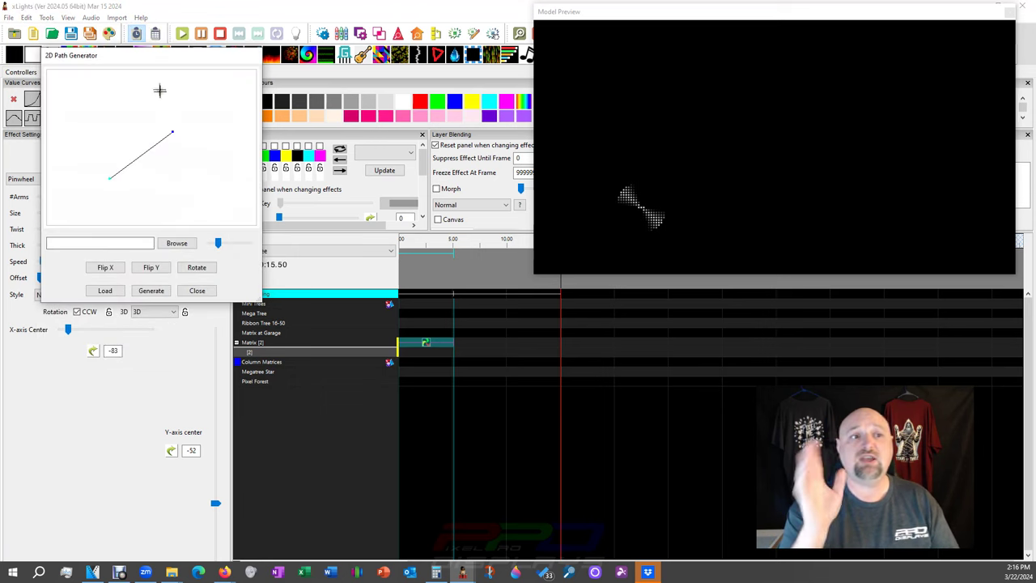
pyautogui.moveTo(125, 58); pyautogui.dragTo(81, 16)
pyautogui.moveTo(211, 257)
pyautogui.mouseDown()
pyautogui.moveTo(462, 493)
pyautogui.moveTo(532, 539)
pyautogui.mouseUp()
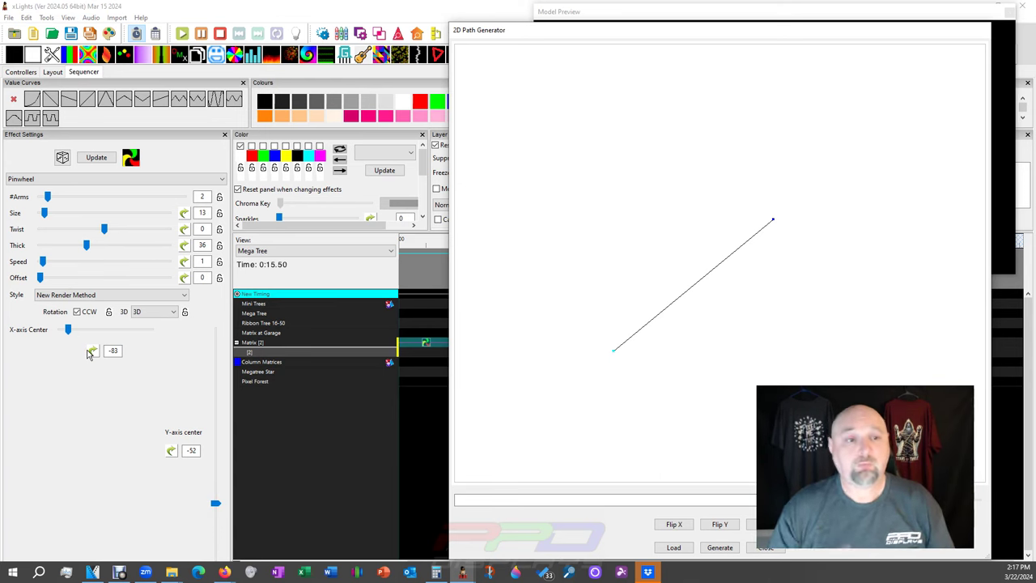
# - Load Website images > Draw Images > Path.png as the path generator's background image
pyautogui.moveTo(550, 32); pyautogui.dragTo(105, 16)
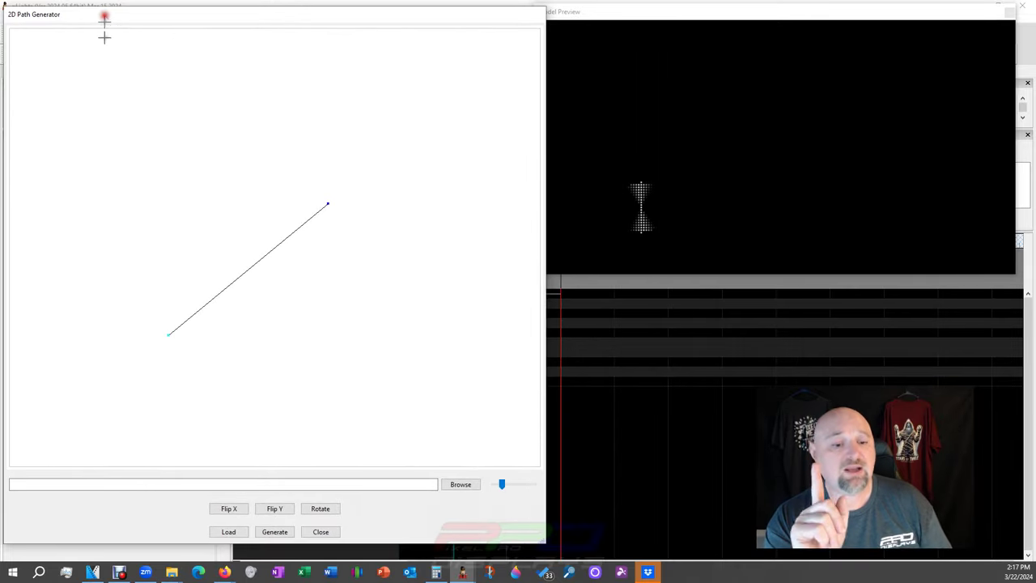
pyautogui.click(448, 485)
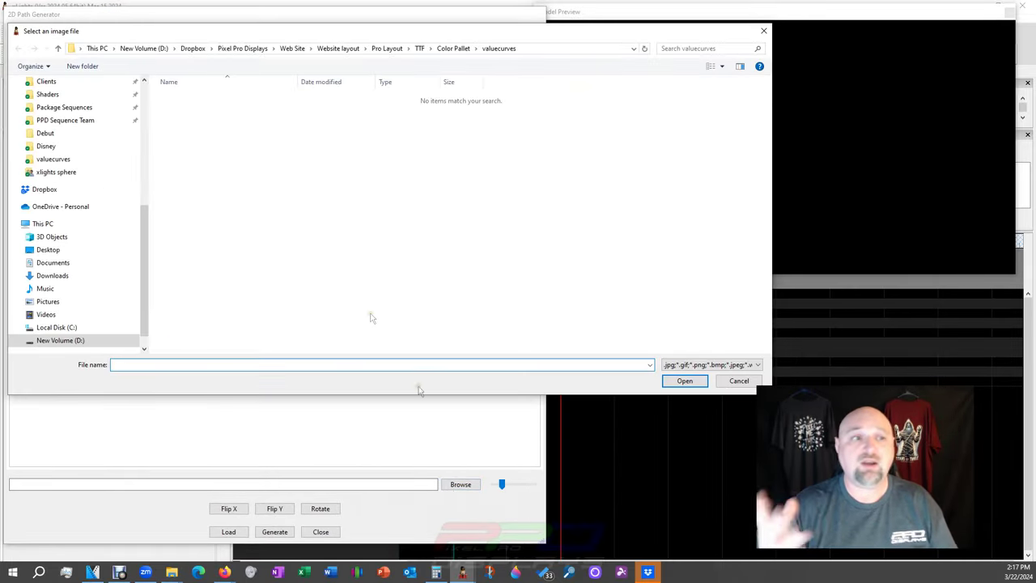
pyautogui.scroll(5, 97, 136)
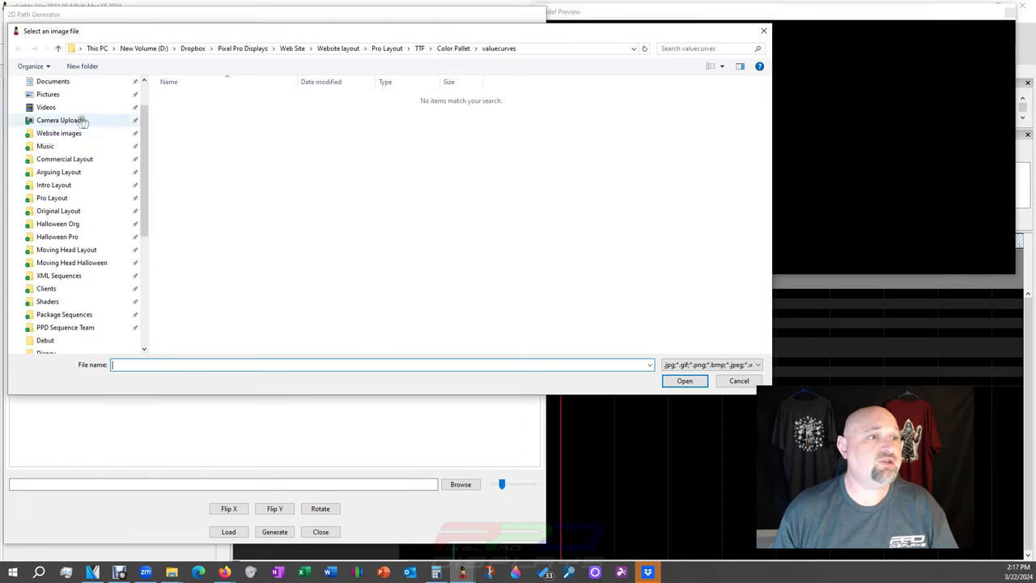
pyautogui.click(65, 158)
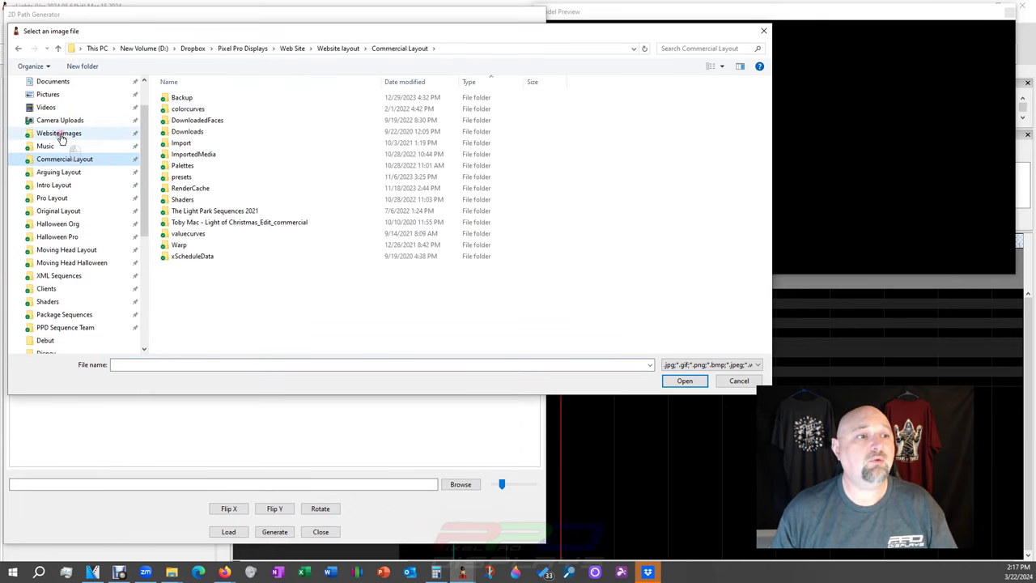
pyautogui.click(60, 133)
pyautogui.doubleClick(428, 122)
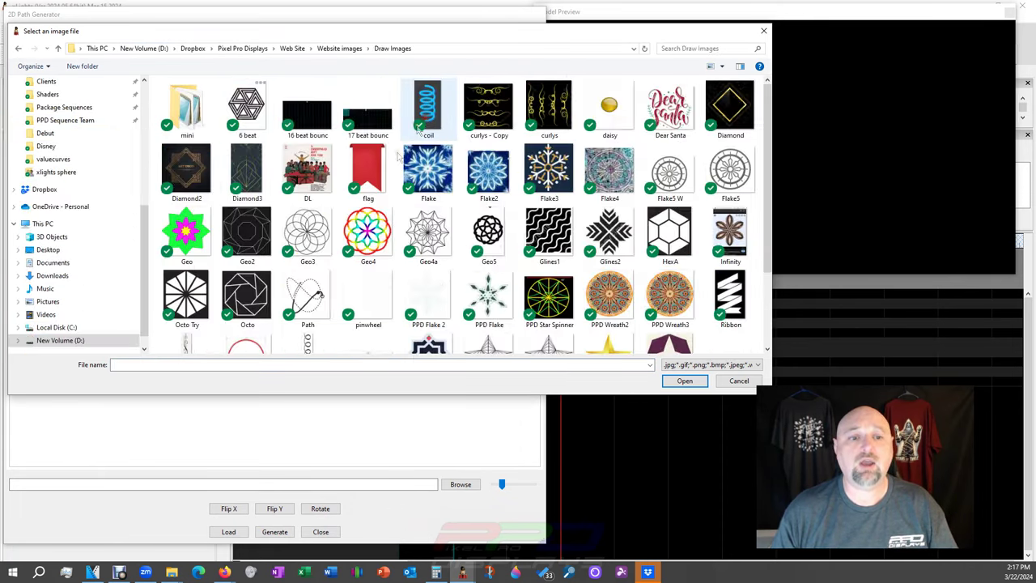
pyautogui.doubleClick(303, 311)
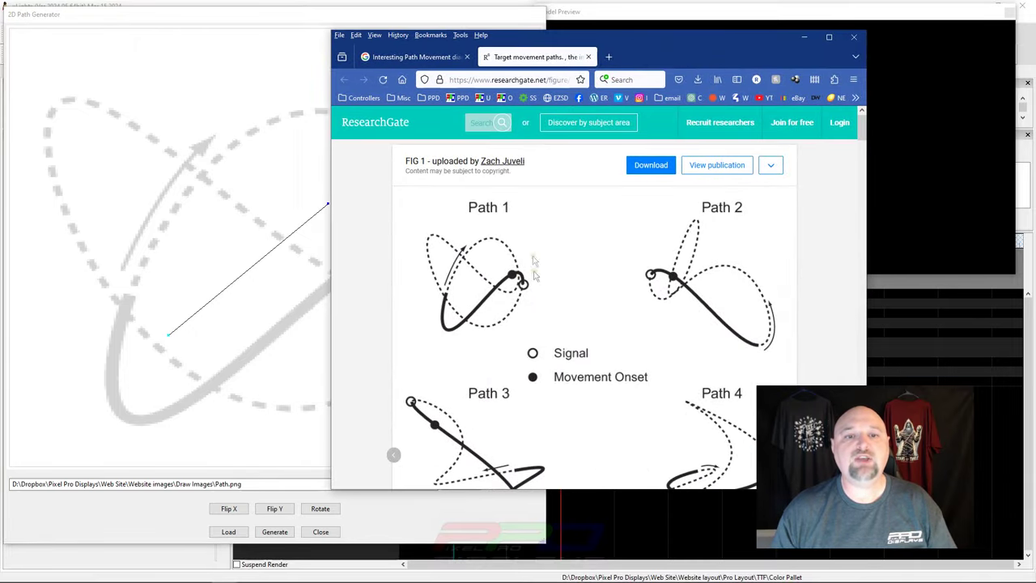
pyautogui.moveTo(542, 40); pyautogui.dragTo(756, 12)
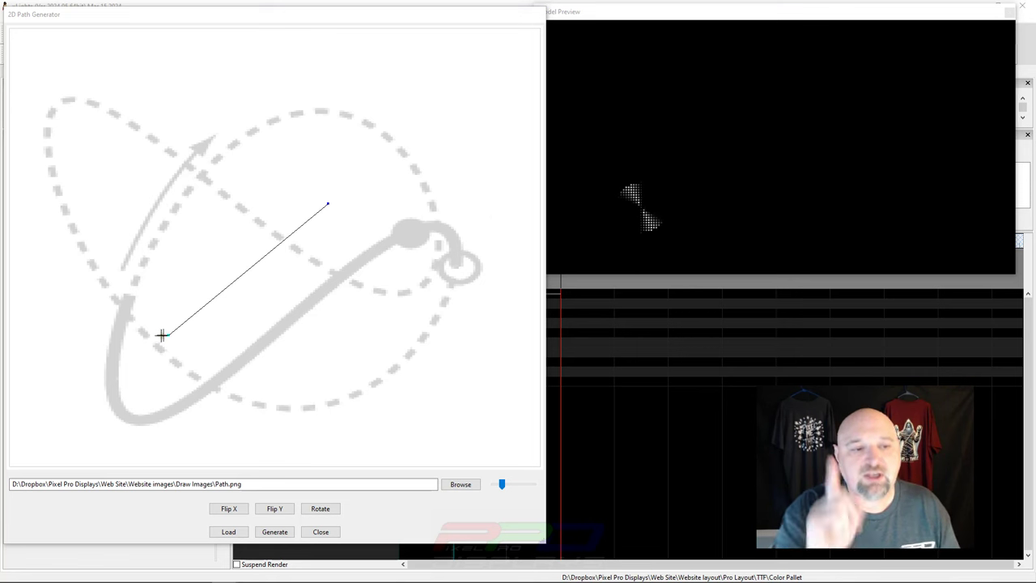
# - Move the path's start onto the small loop and add the first point along its hook
pyautogui.moveTo(169, 340); pyautogui.dragTo(460, 270)
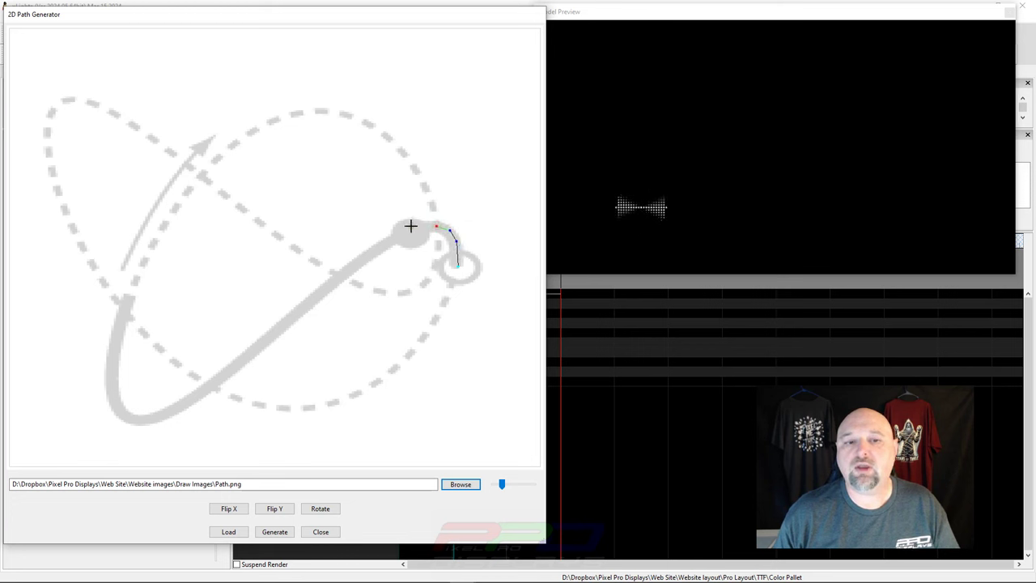
pyautogui.click(415, 225)
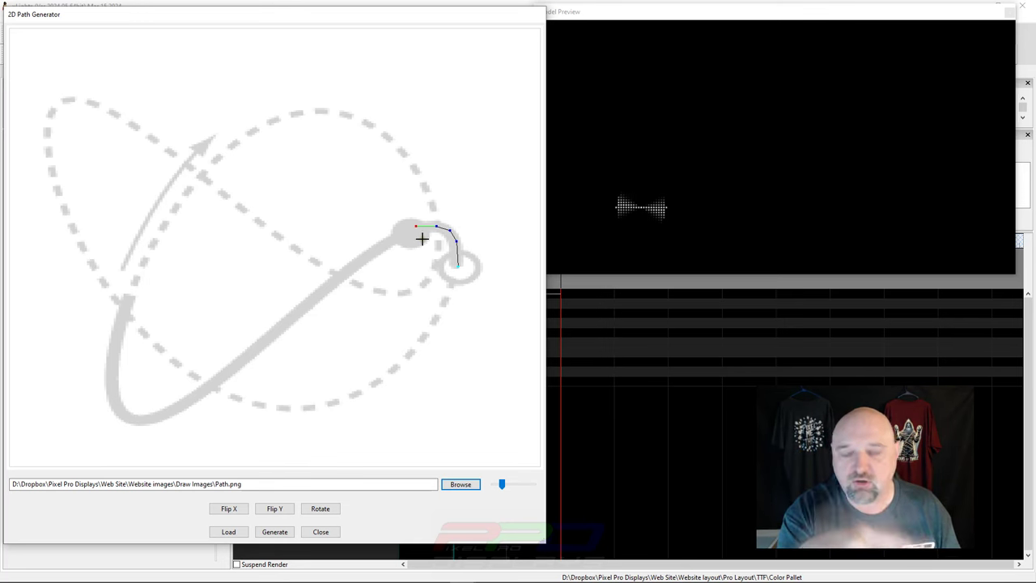
# - Add points along the lower diagonal stroke, up the left side and across the upper arc
pyautogui.click(396, 234)
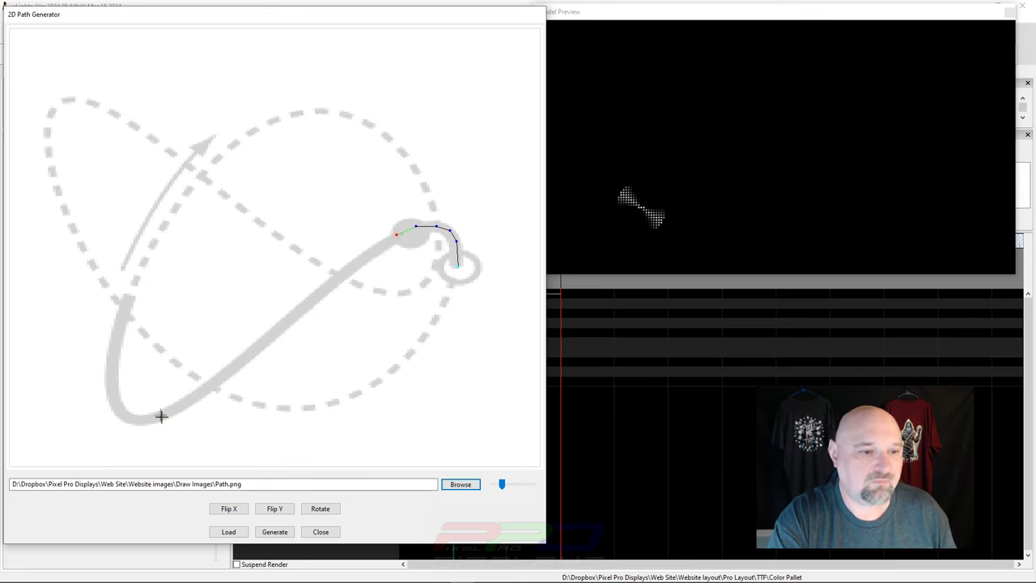
pyautogui.click(166, 417)
pyautogui.click(140, 421)
pyautogui.click(119, 415)
pyautogui.click(107, 384)
pyautogui.click(109, 346)
pyautogui.click(144, 261)
pyautogui.click(190, 189)
pyautogui.click(229, 147)
pyautogui.click(276, 118)
pyautogui.click(322, 109)
pyautogui.click(368, 122)
pyautogui.click(402, 151)
# - Continue the points down the right side and around the upper-left loop
pyautogui.click(419, 176)
pyautogui.click(436, 218)
pyautogui.click(438, 248)
pyautogui.click(436, 270)
pyautogui.click(418, 292)
pyautogui.click(387, 295)
pyautogui.click(356, 285)
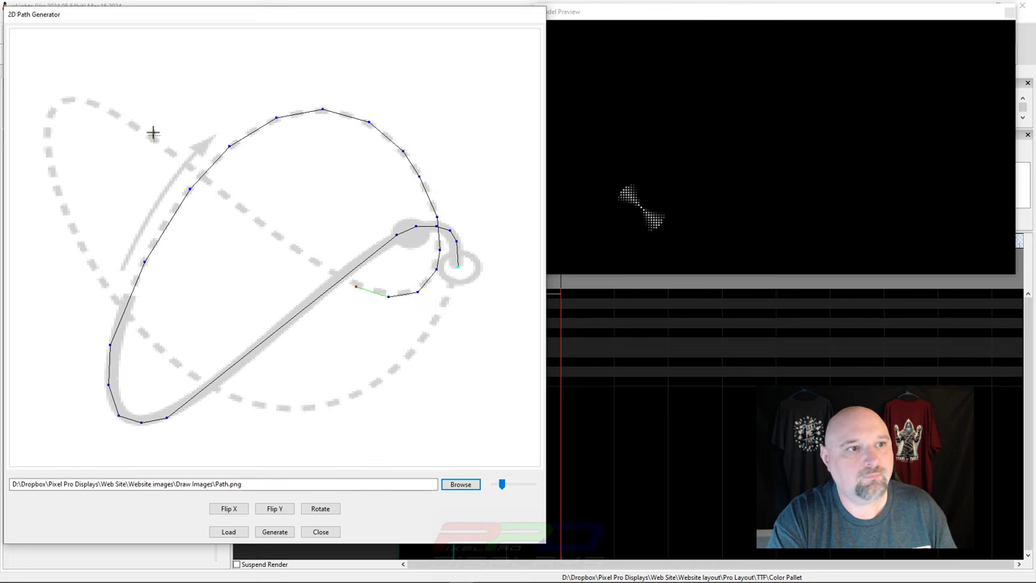
pyautogui.click(101, 105)
pyautogui.click(68, 99)
pyautogui.click(50, 111)
pyautogui.click(44, 136)
pyautogui.click(52, 176)
pyautogui.click(78, 241)
pyautogui.click(114, 299)
pyautogui.click(146, 338)
# - Trace the lower-right dashed curve and close the path back at its start point
pyautogui.click(199, 383)
pyautogui.click(242, 401)
pyautogui.click(298, 411)
pyautogui.click(349, 399)
pyautogui.click(403, 365)
pyautogui.click(442, 311)
pyautogui.click(455, 273)
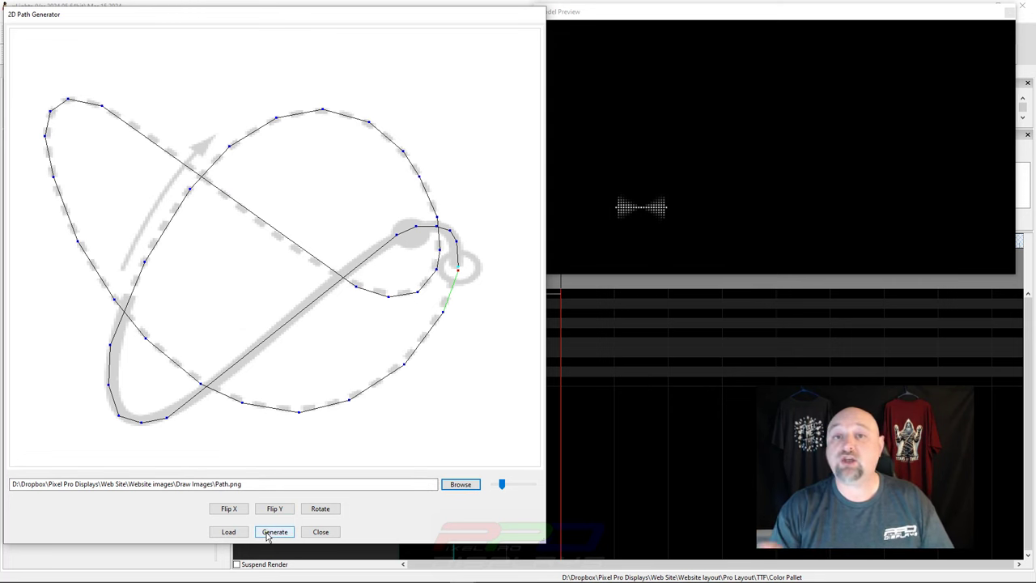
# - Generate value curves from the traced path and save them under the file name TTF V2
pyautogui.click(272, 534)
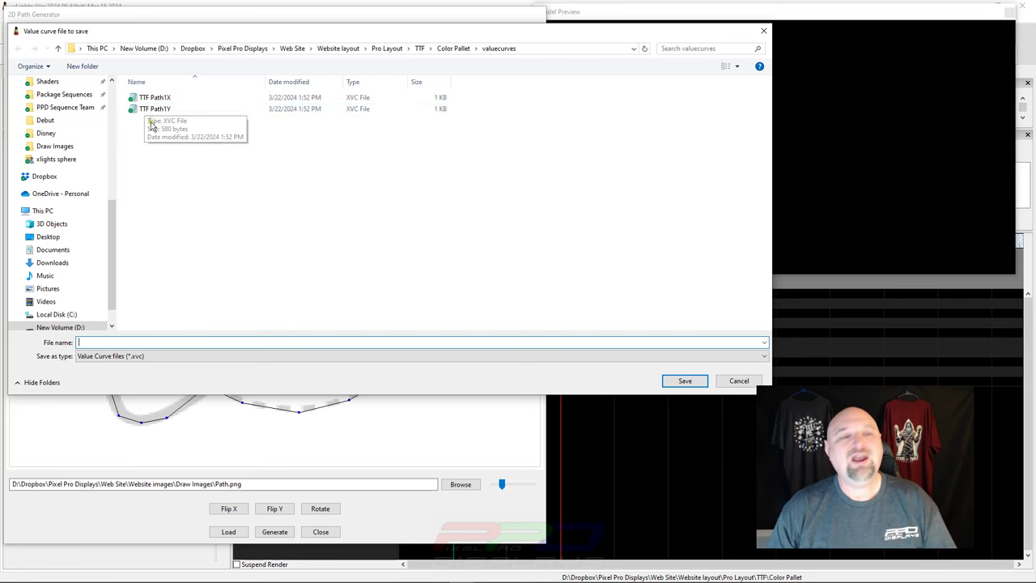
pyautogui.click(175, 343)
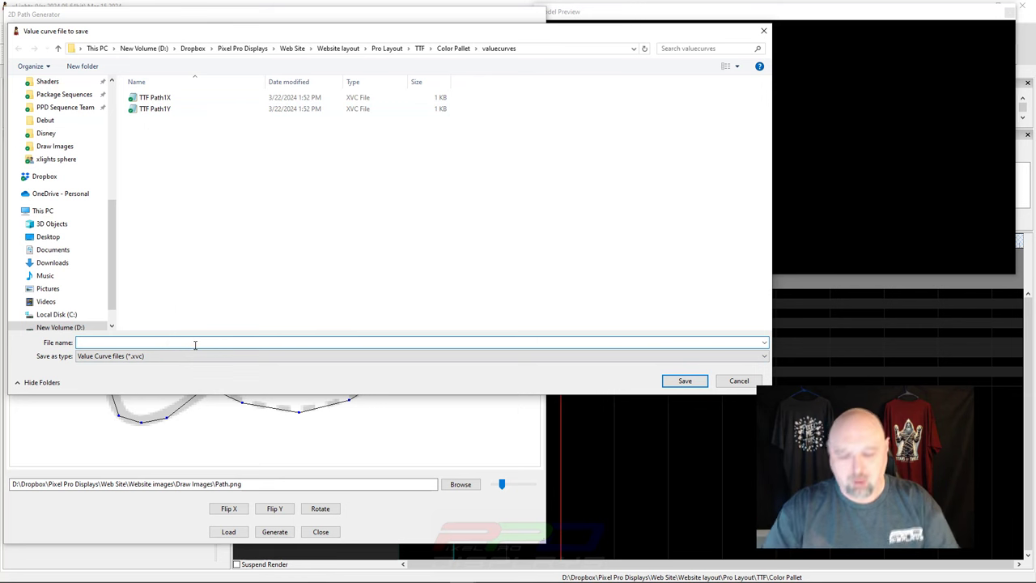
pyautogui.write('TTF')
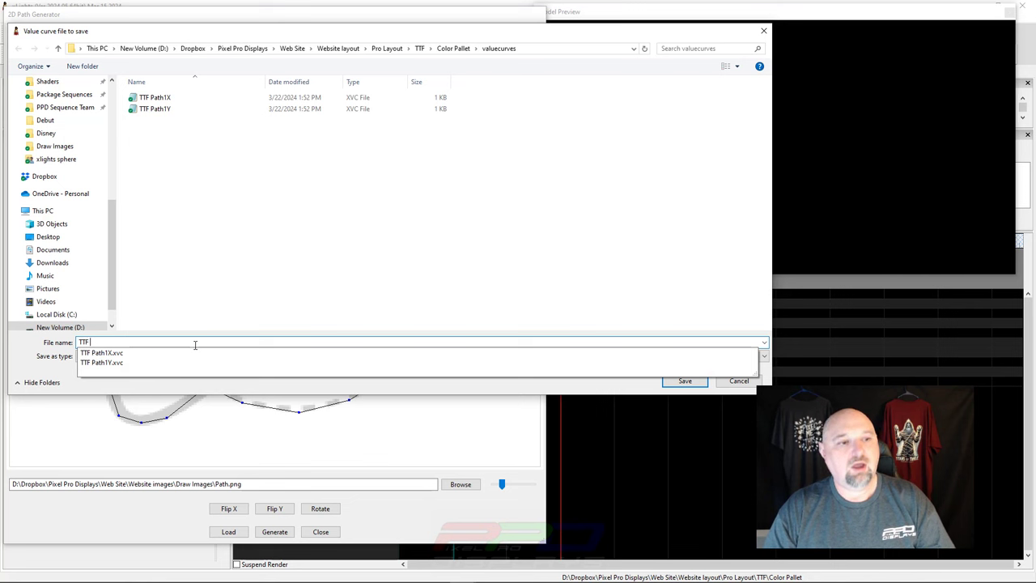
pyautogui.write(' V2')
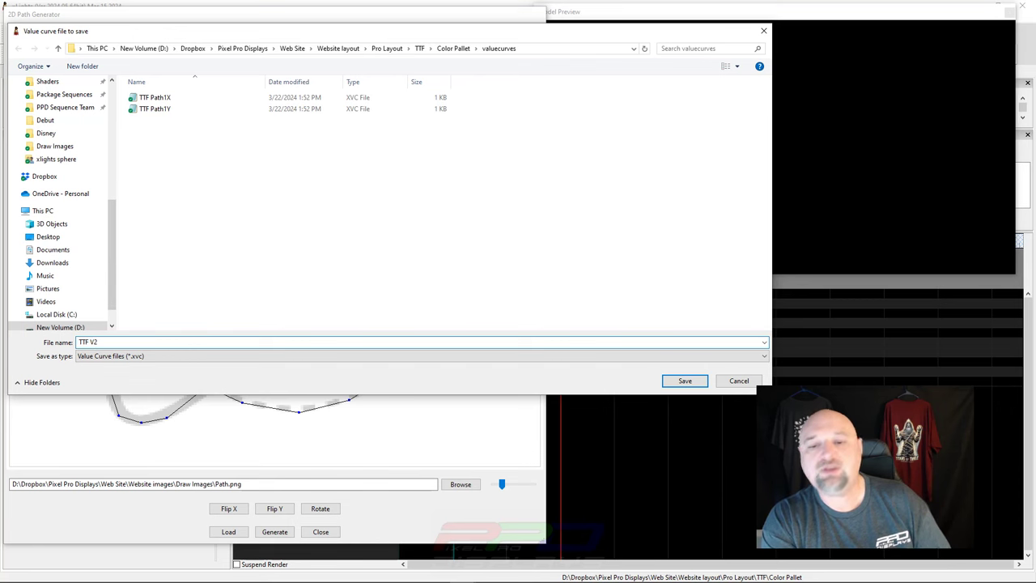
pyautogui.click(696, 384)
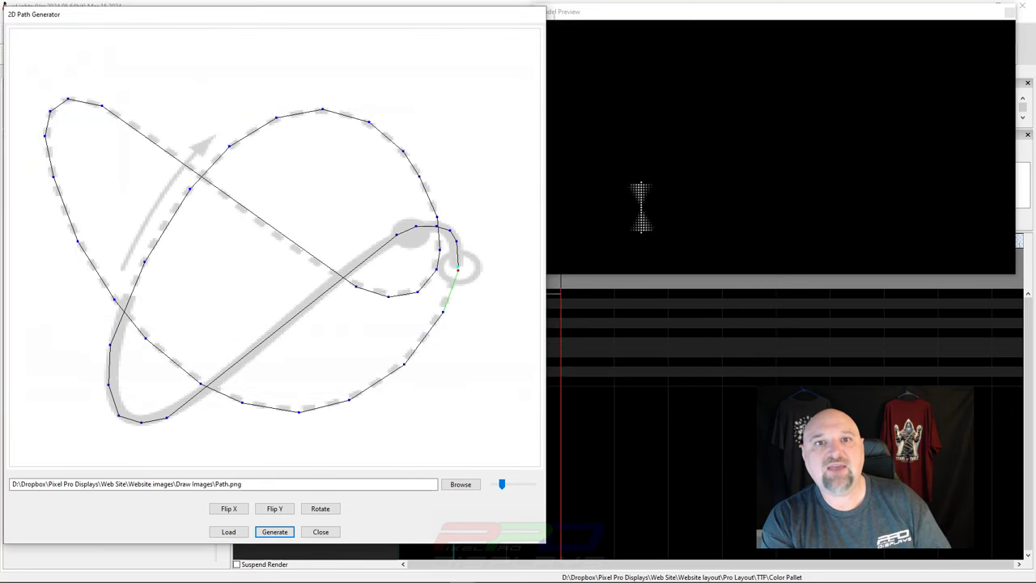
# - Close the path generator and load the TTF V2X curve into the Pinwheel's X-axis center
pyautogui.click(317, 532)
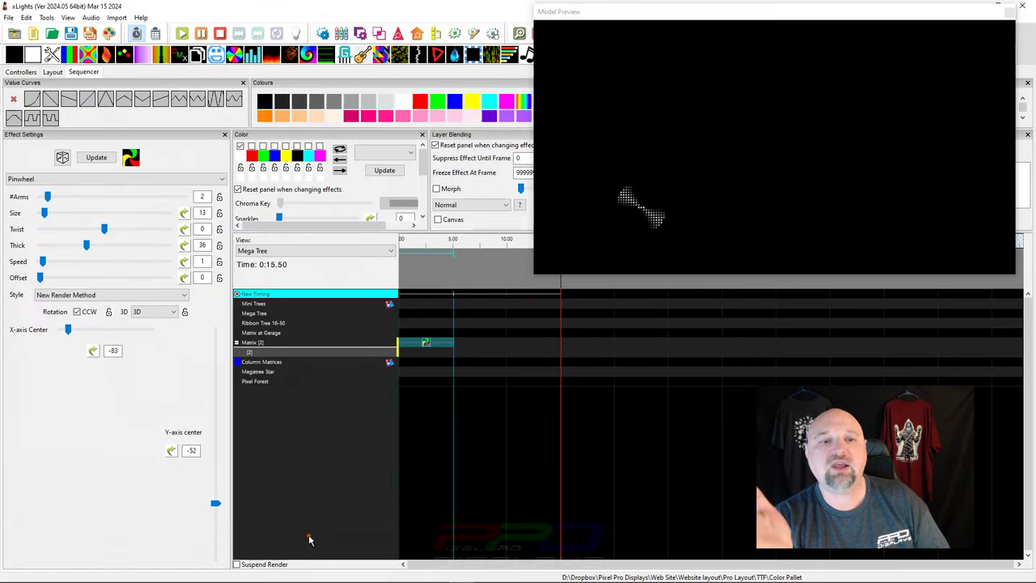
pyautogui.click(90, 352)
pyautogui.moveTo(105, 200); pyautogui.dragTo(116, 117)
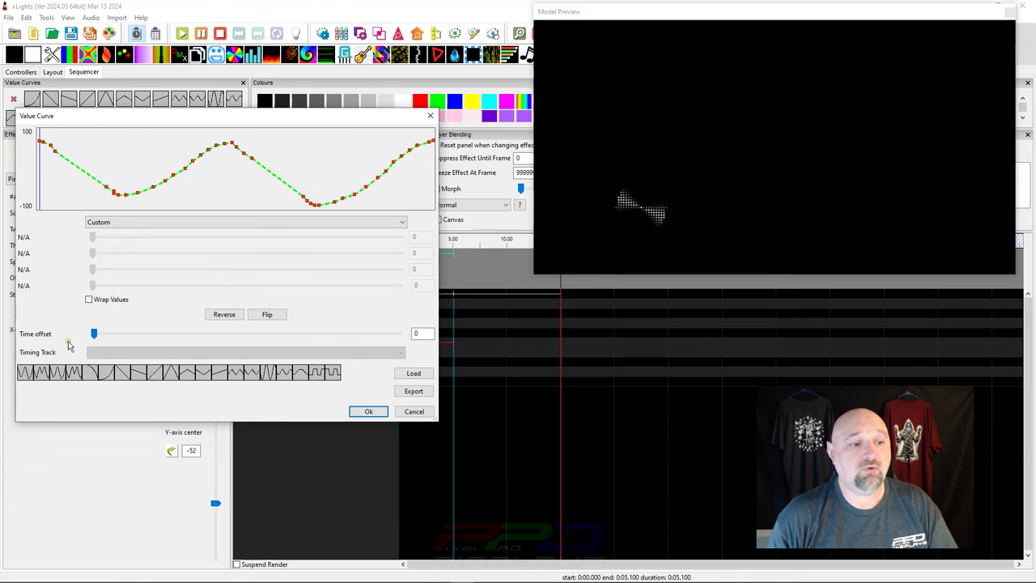
pyautogui.click(414, 374)
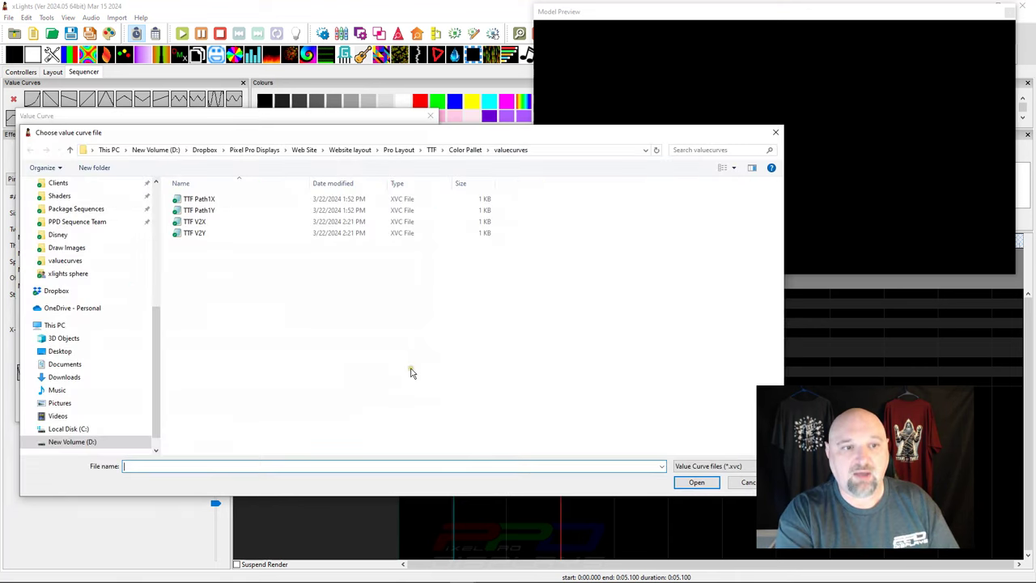
pyautogui.click(201, 223)
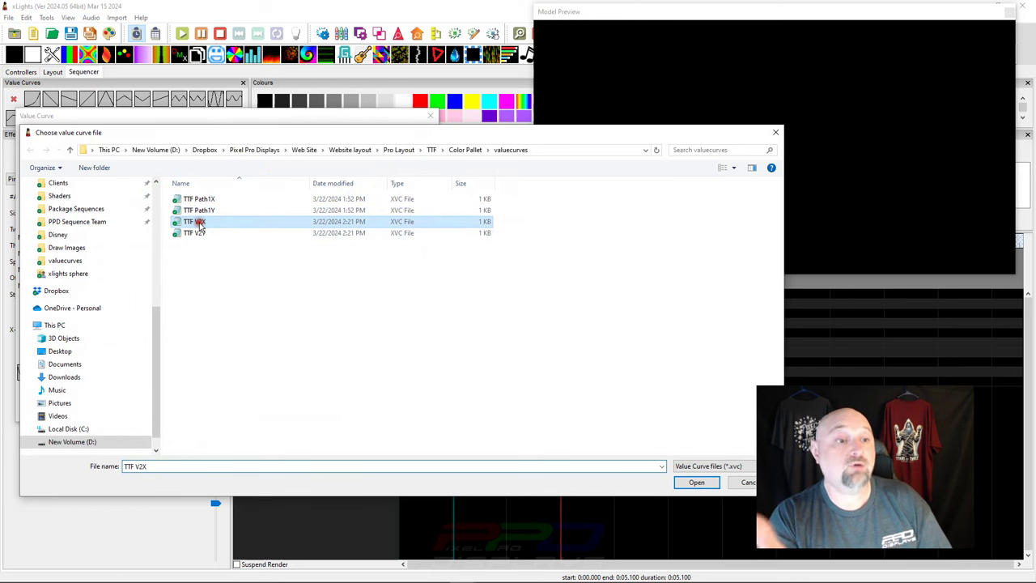
pyautogui.click(693, 482)
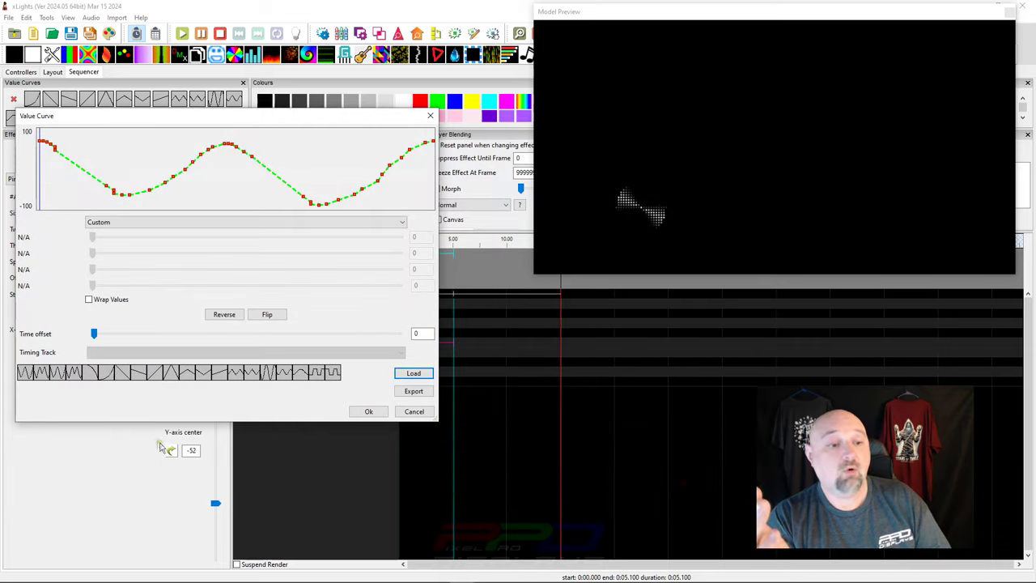
pyautogui.click(368, 412)
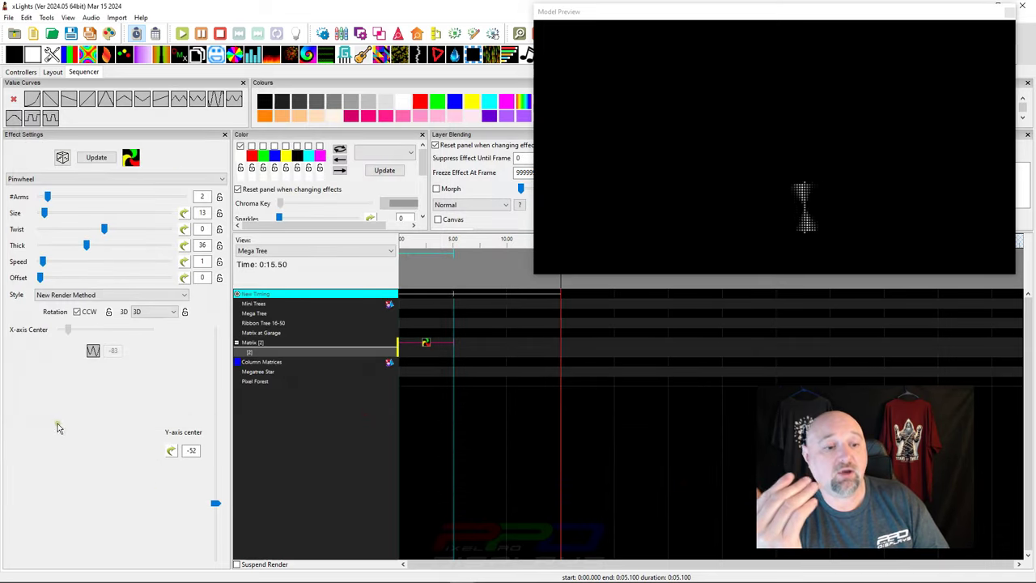
# - Load the TTF V2Y curve into the Pinwheel's Y-axis center
pyautogui.click(169, 452)
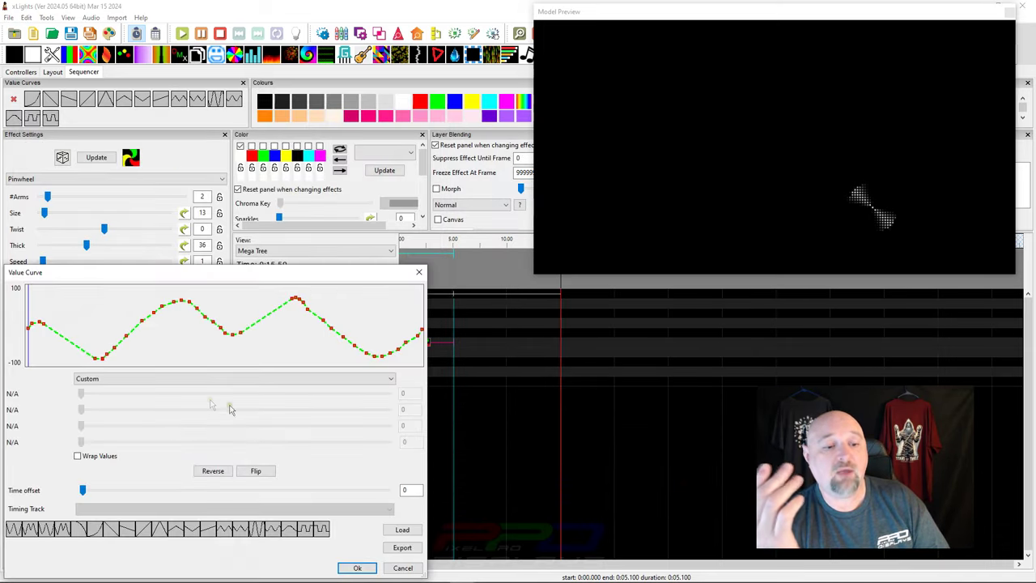
pyautogui.click(402, 529)
pyautogui.click(187, 316)
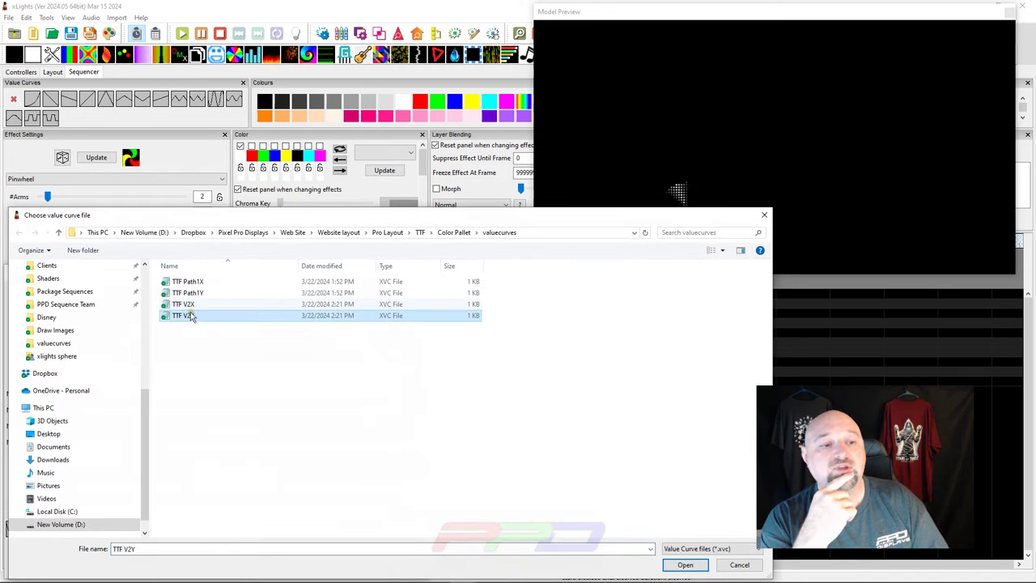
pyautogui.click(685, 564)
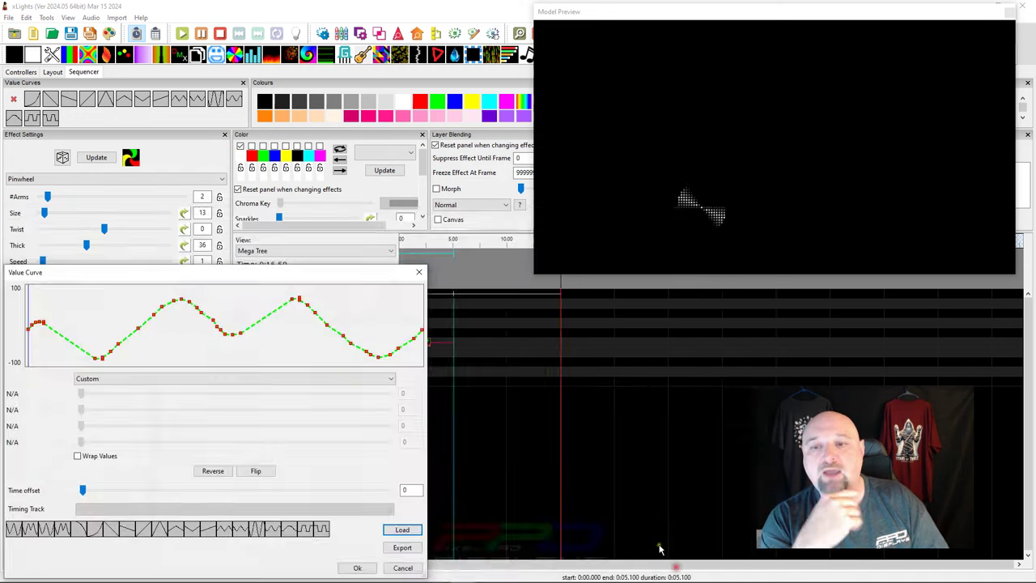
pyautogui.click(356, 568)
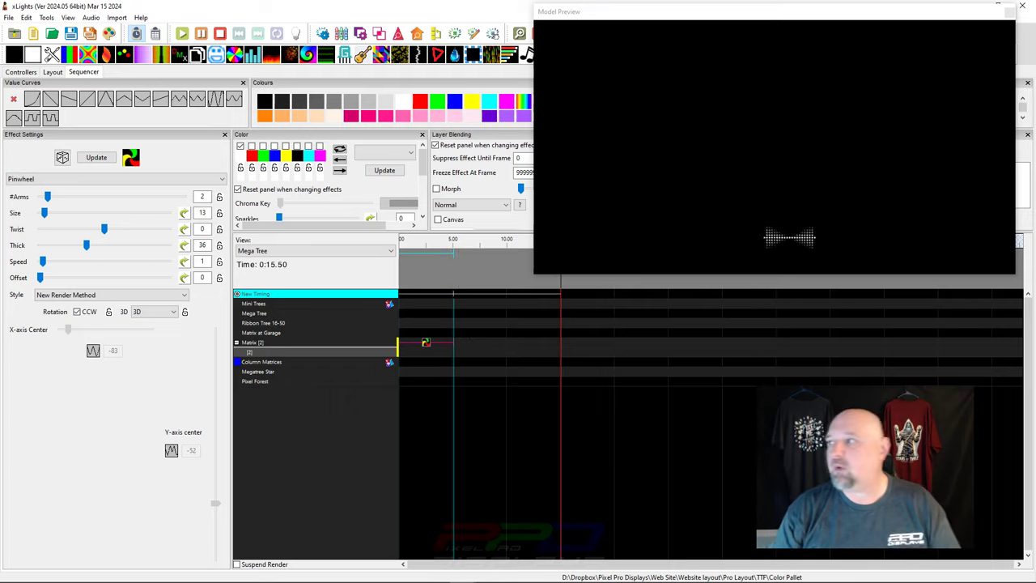
# - Bring the Firefox ResearchGate figure of four movement paths forward and reposition it
pyautogui.hotkey('alt', 'Tab')
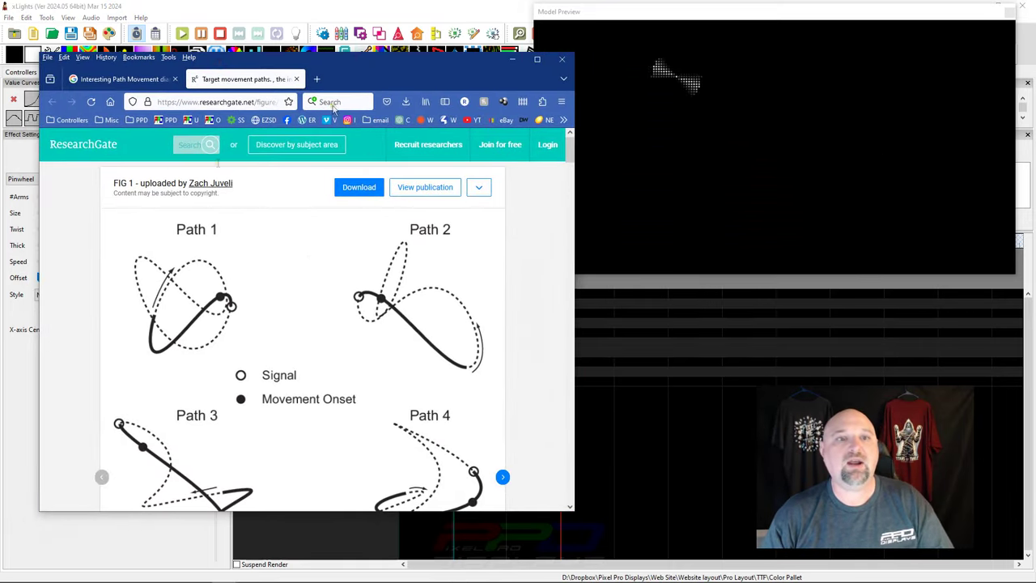
pyautogui.moveTo(223, 72); pyautogui.dragTo(216, 102)
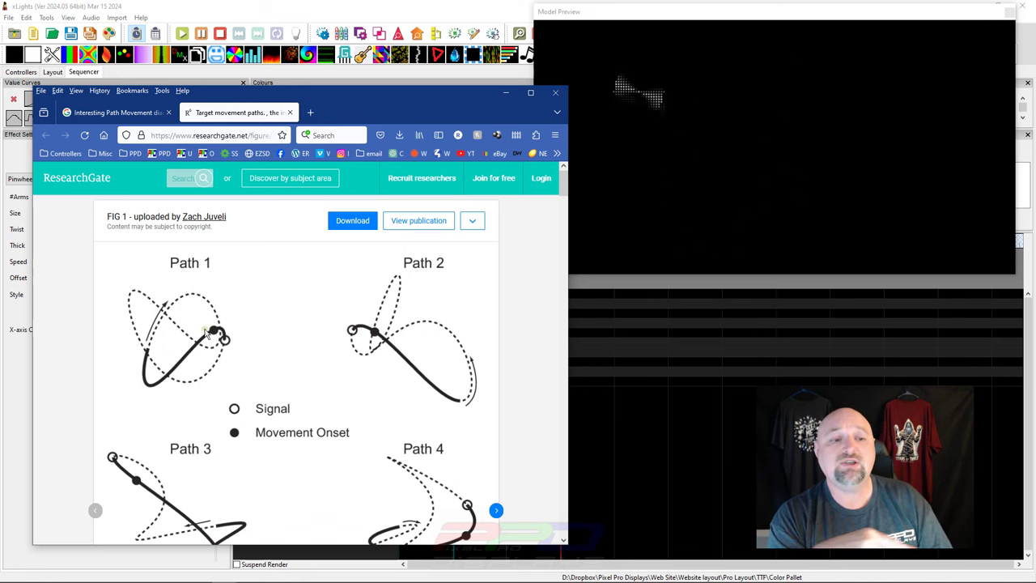
# - Stretch the Matrix Pinwheel effect to about 15 s, then move the Firefox figure aside
pyautogui.click(733, 364)
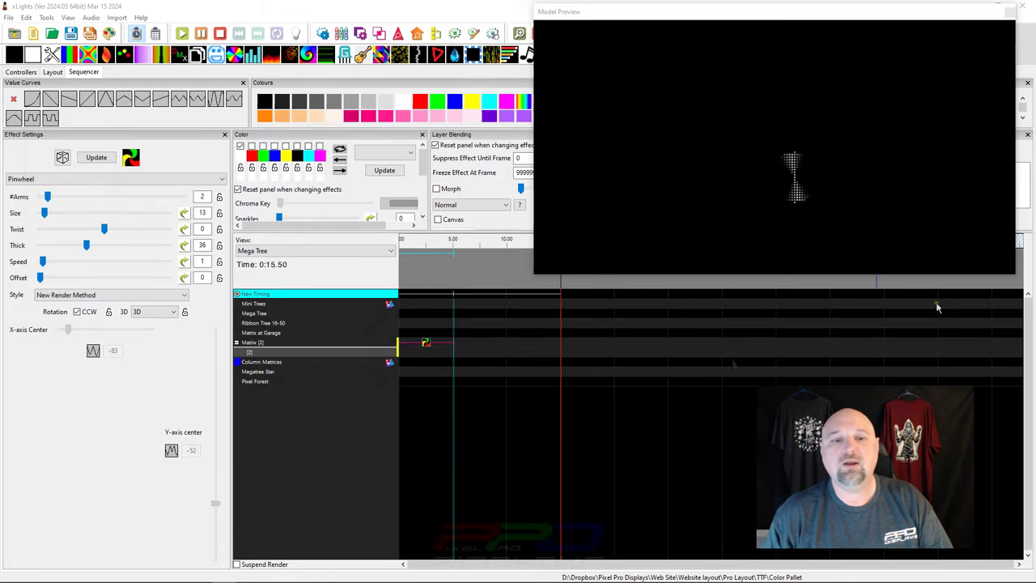
pyautogui.moveTo(454, 343); pyautogui.dragTo(556, 343)
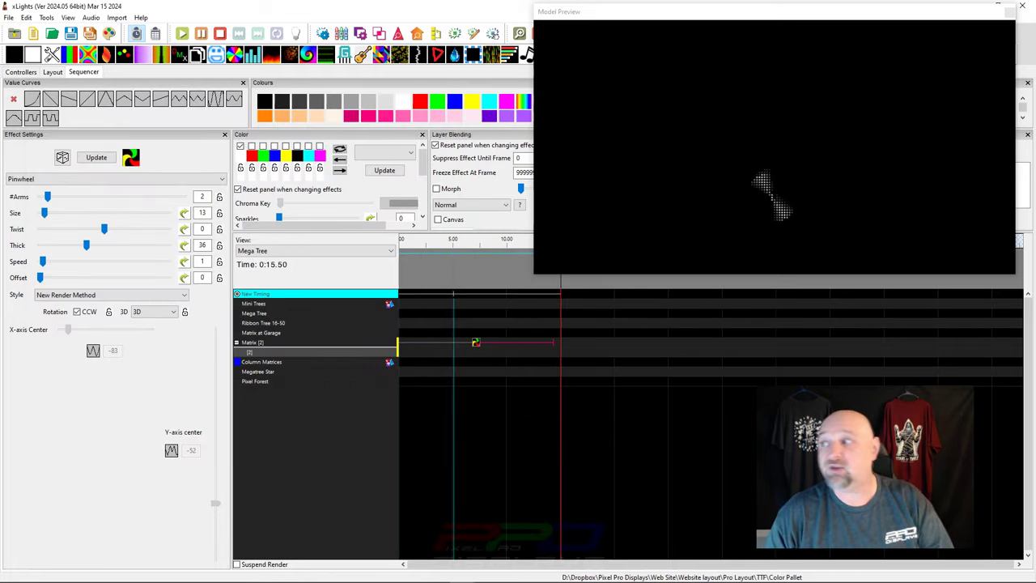
pyautogui.hotkey('alt', 'Tab')
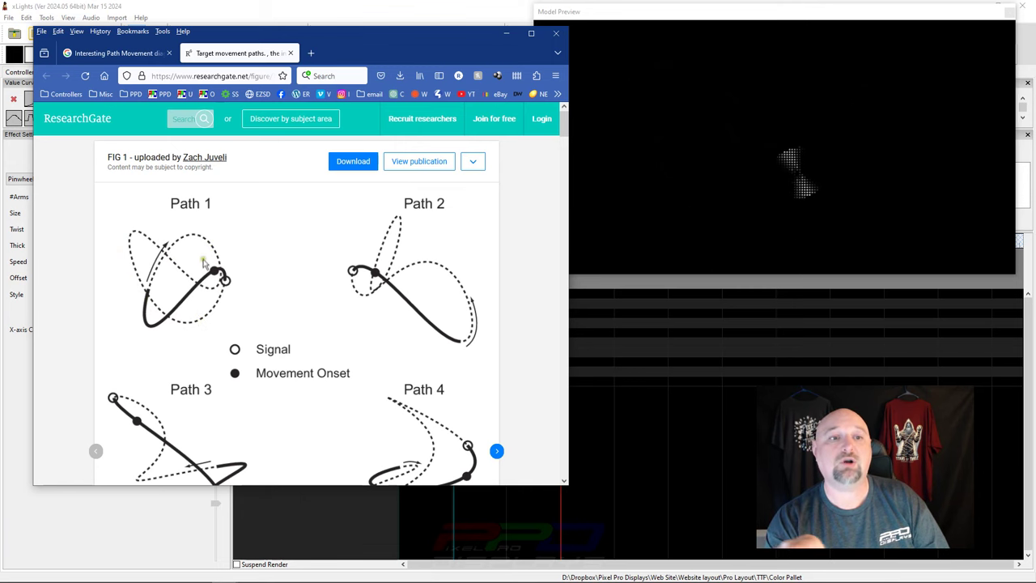
pyautogui.moveTo(296, 34); pyautogui.dragTo(687, 34)
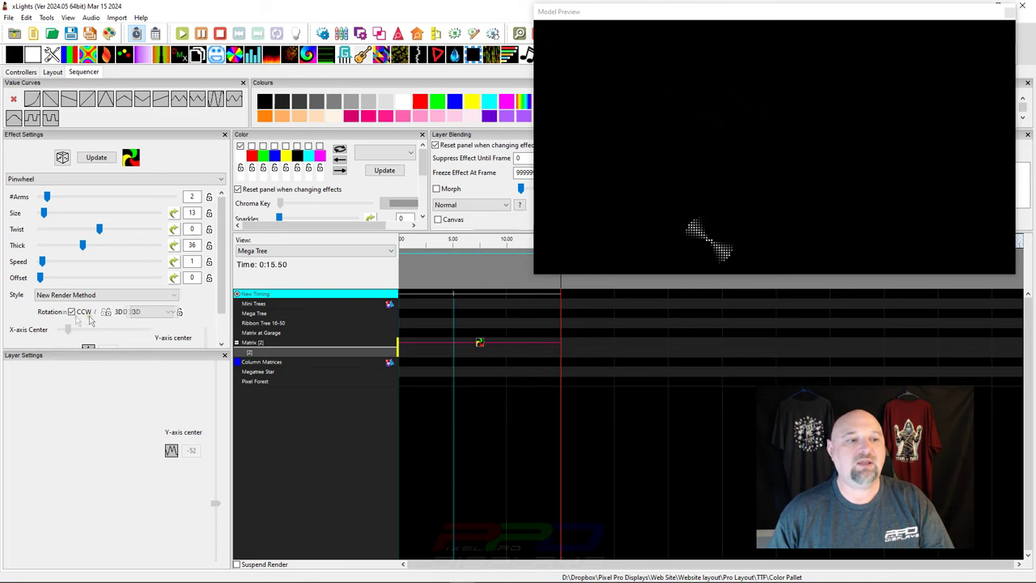
# - Paste a copy of the Pinwheel onto the Matrix sub-row with Transformation Rotate 180
pyautogui.rightClick(475, 343)
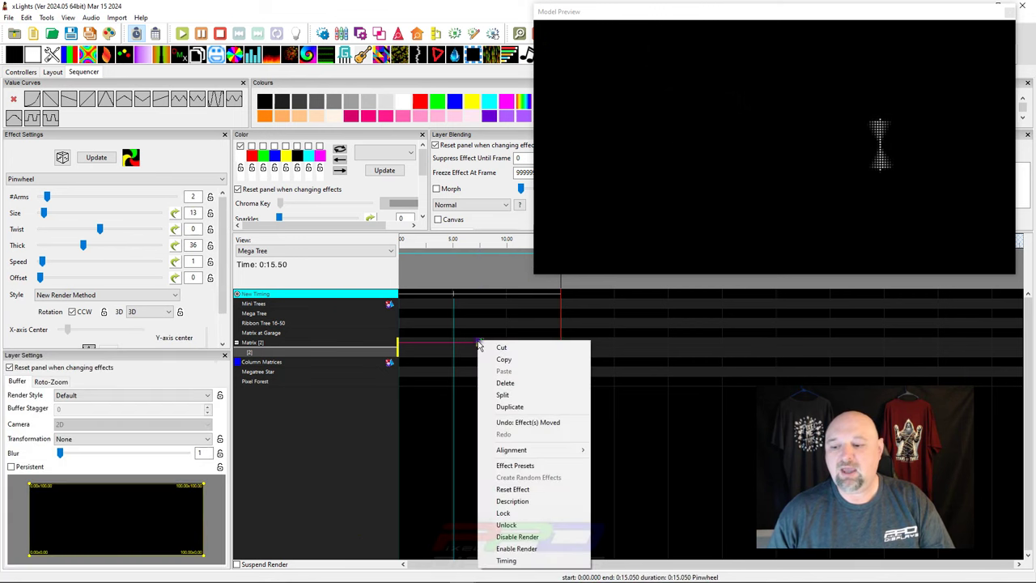
pyautogui.click(500, 359)
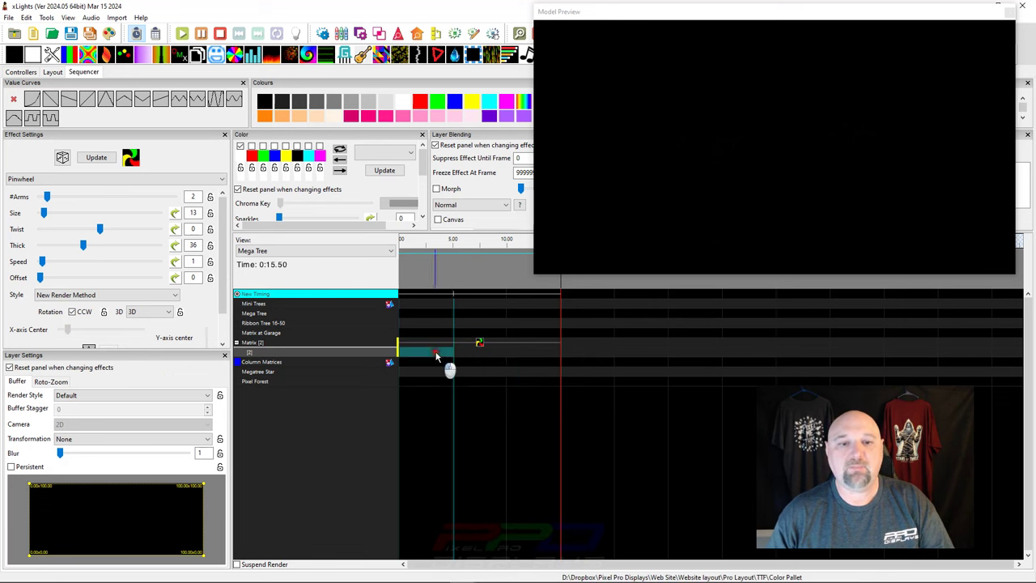
pyautogui.rightClick(437, 353)
pyautogui.click(450, 384)
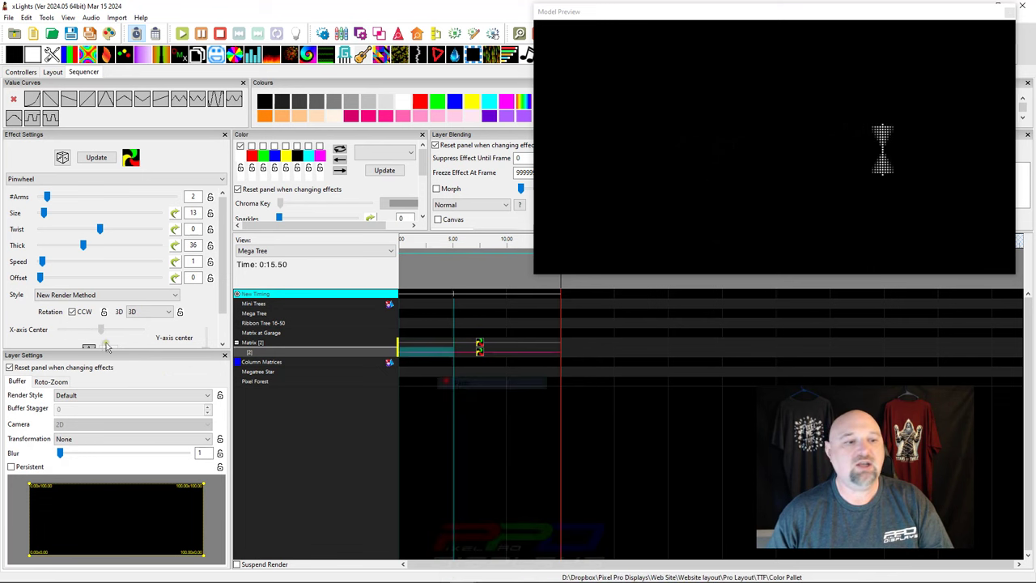
pyautogui.click(65, 440)
pyautogui.click(71, 473)
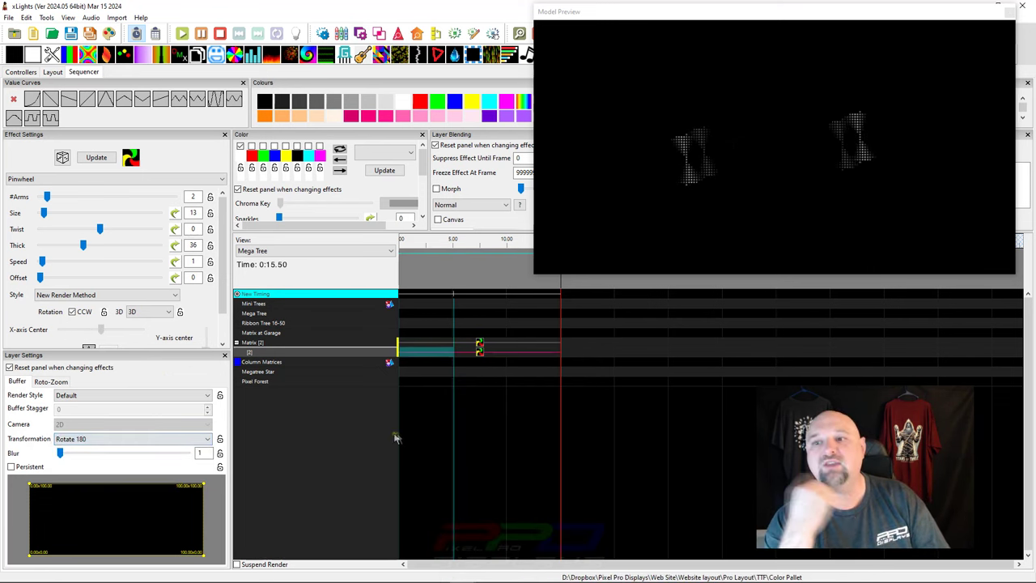
# - Raise the original Pinwheel's speed to 5
pyautogui.click(431, 353)
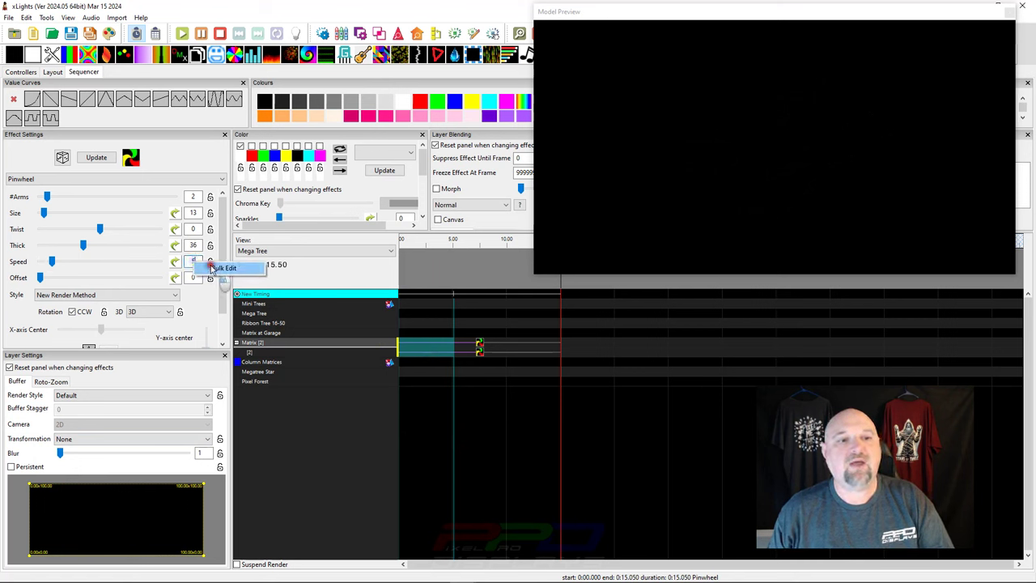
pyautogui.press('Escape')
pyautogui.click(479, 346)
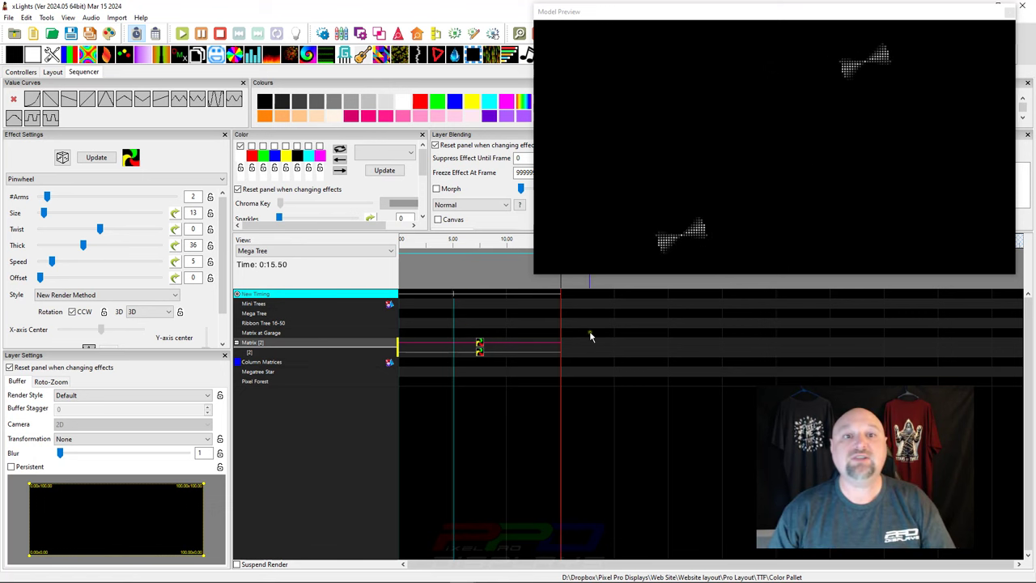
# - Place a Ripple effect on the Matrix row
pyautogui.click(453, 348)
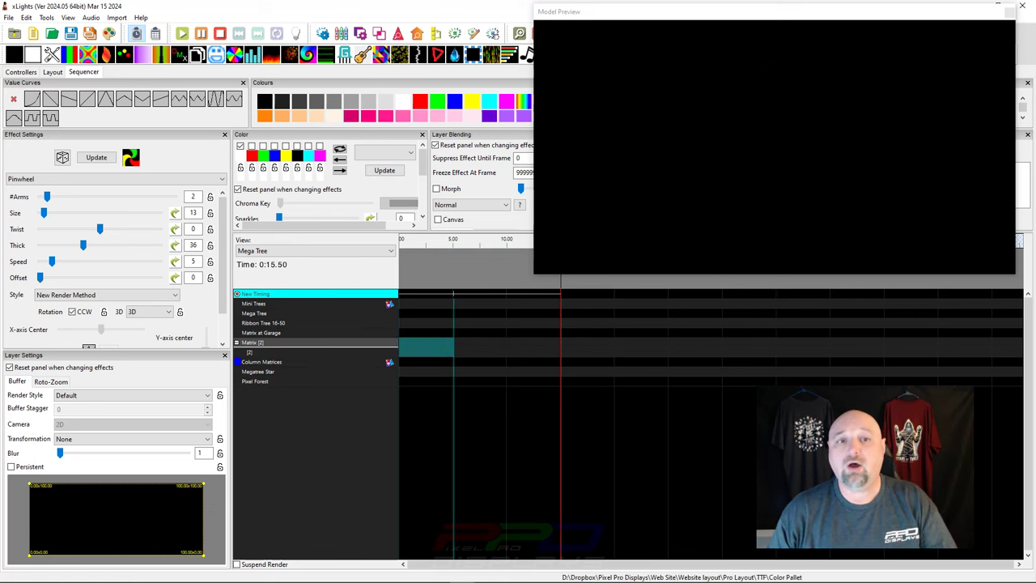
pyautogui.moveTo(580, 23); pyautogui.dragTo(465, 356)
pyautogui.click(618, 54)
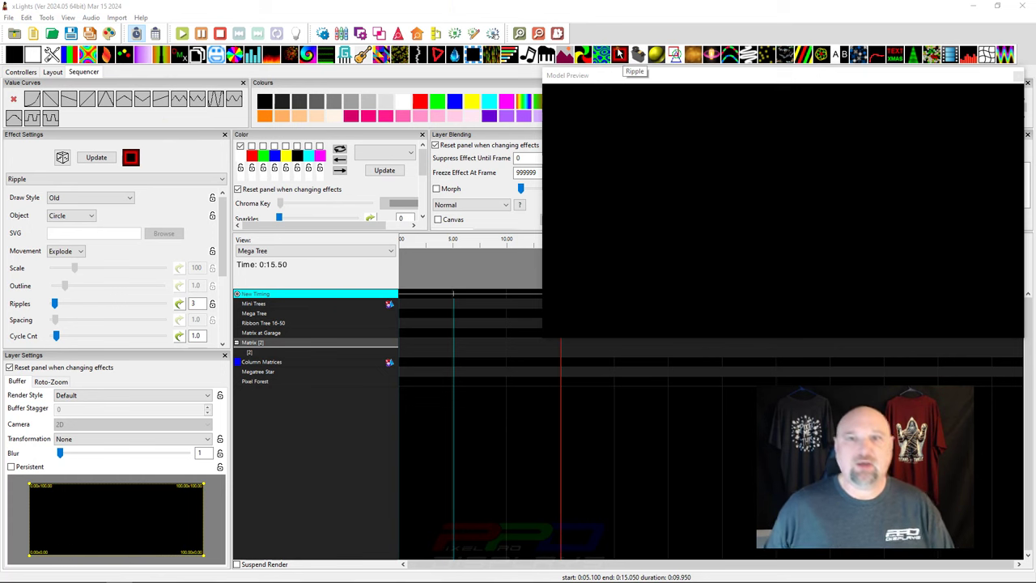
pyautogui.moveTo(618, 54); pyautogui.dragTo(481, 346)
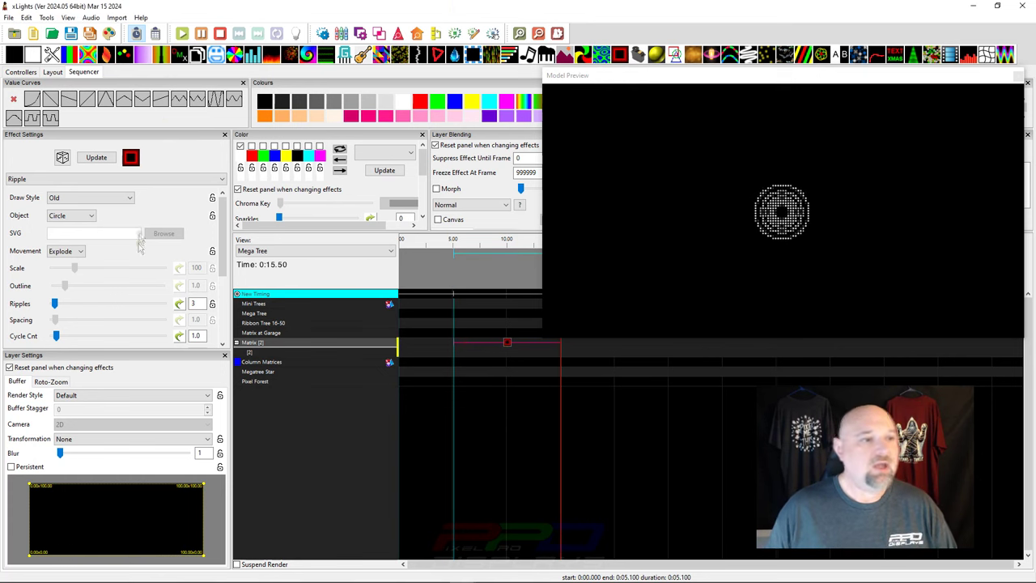
# - Set the Ripple's Movement to None, Draw Style to Solid Both, and Scale to 5
pyautogui.click(58, 251)
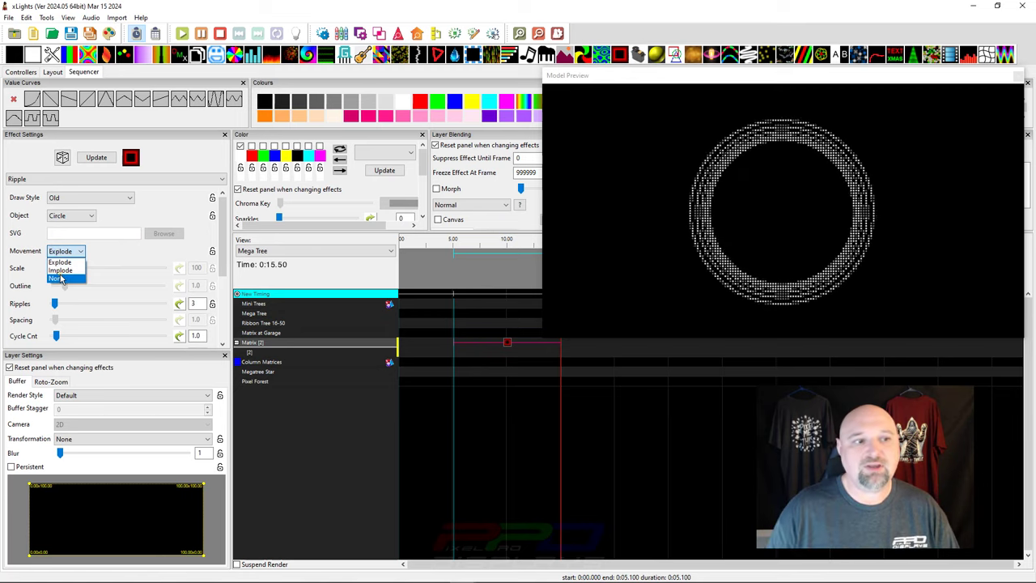
pyautogui.click(59, 278)
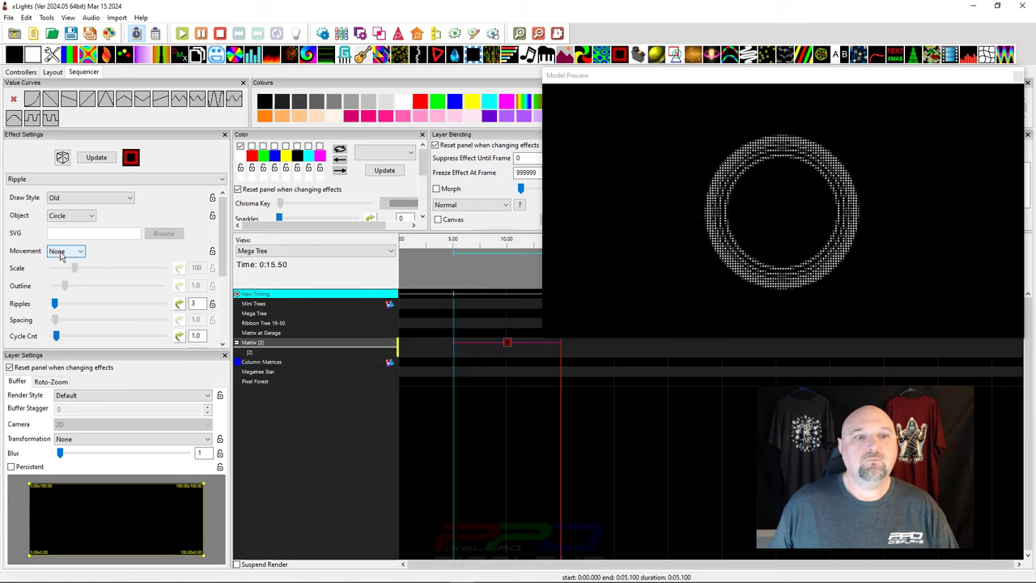
pyautogui.click(62, 199)
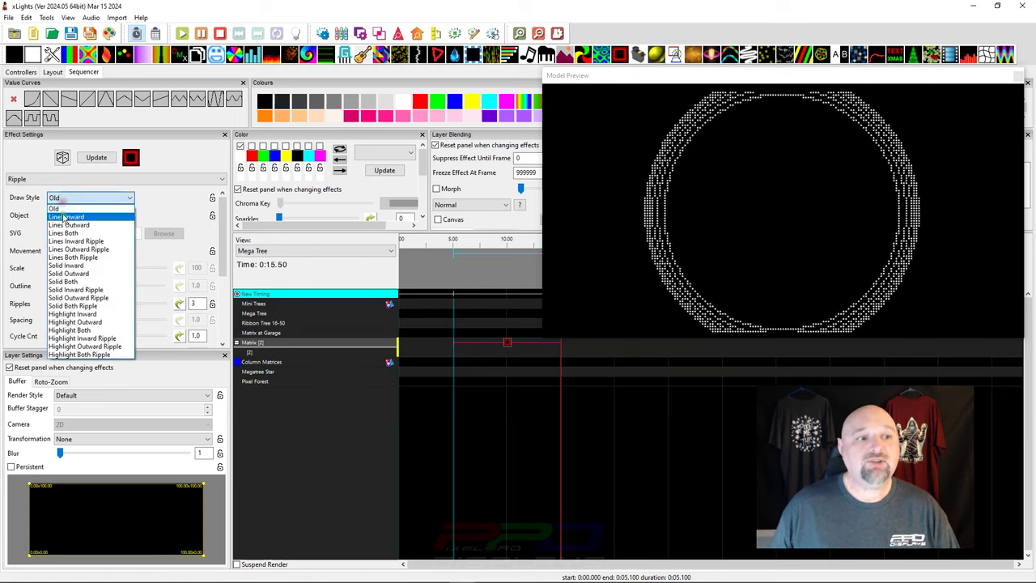
pyautogui.click(55, 281)
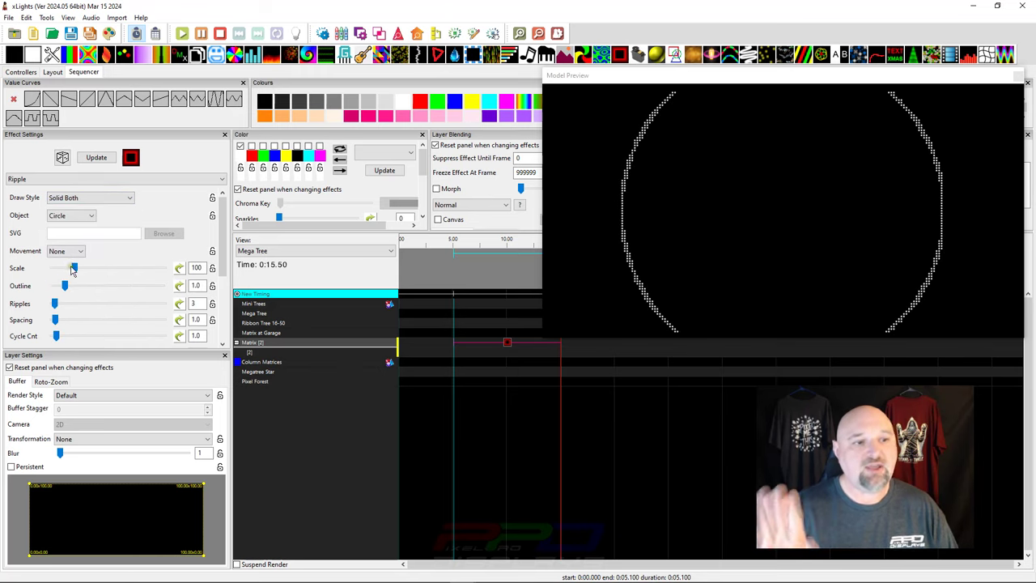
pyautogui.moveTo(75, 269); pyautogui.dragTo(55, 269)
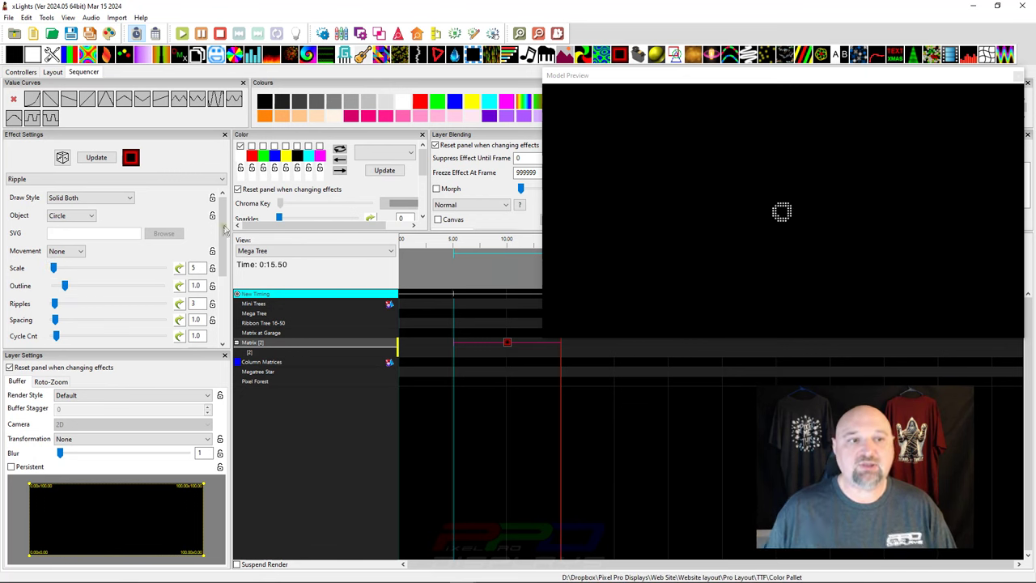
# - Load the TTF Path1 X and Y value curves onto the Ripple's X and Y centers
pyautogui.moveTo(224, 232); pyautogui.dragTo(216, 293)
pyautogui.click(179, 283)
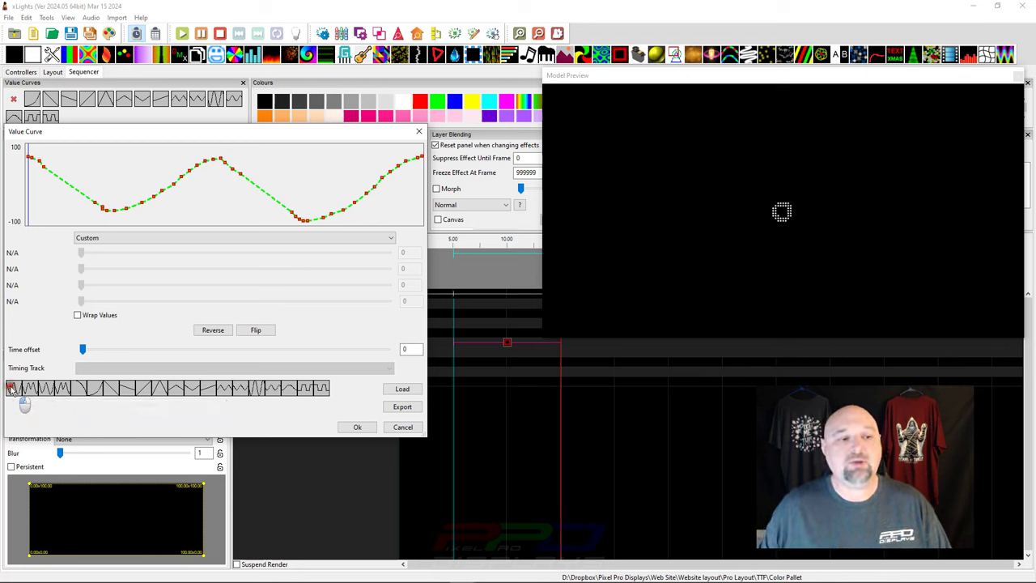
pyautogui.click(354, 426)
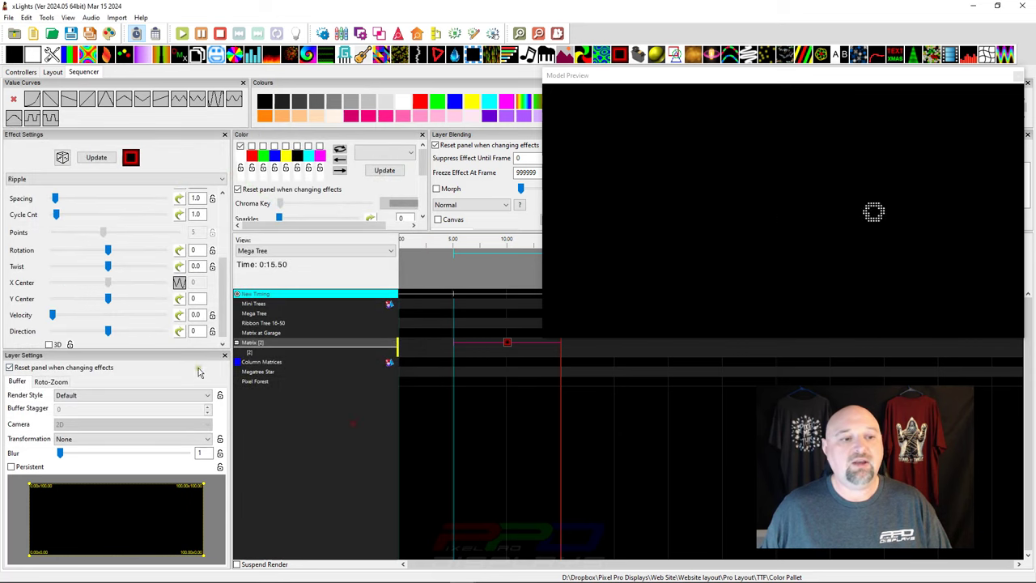
pyautogui.click(178, 300)
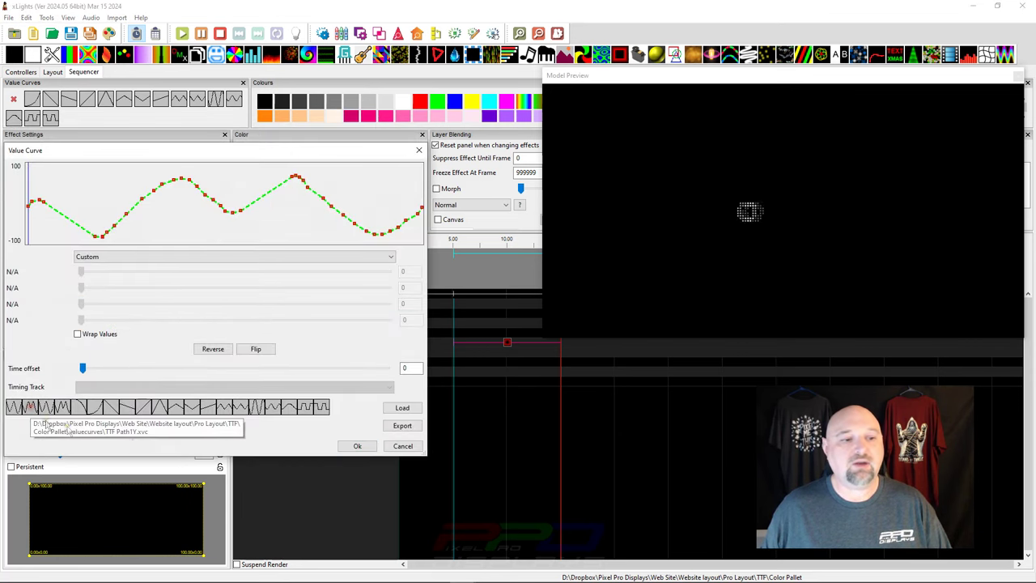
pyautogui.click(402, 446)
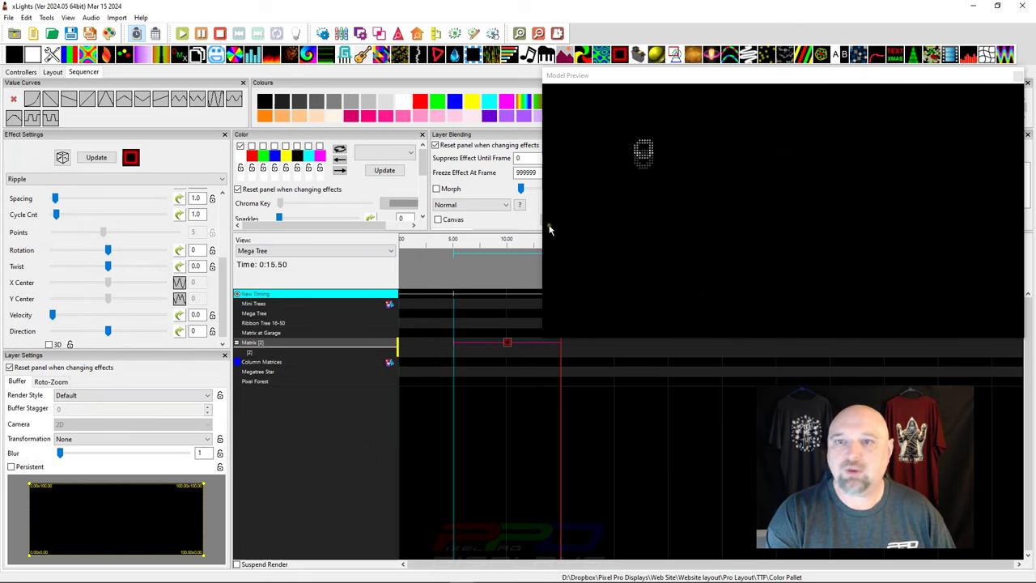
# - Paste a Rotate 180 copy of the Ripple onto the Matrix sub-row, then reshow the Firefox figure
pyautogui.rightClick(501, 340)
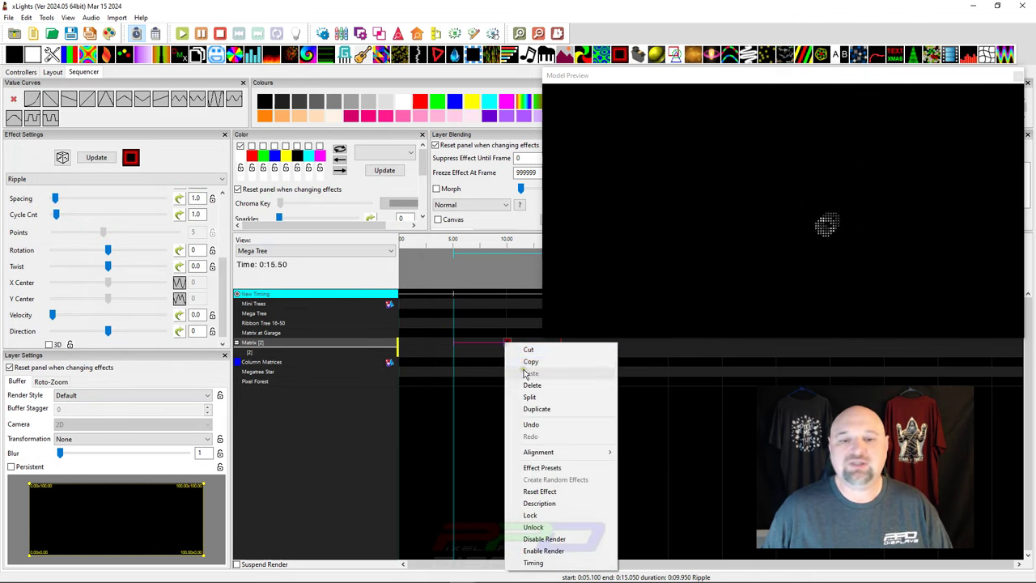
pyautogui.click(502, 361)
pyautogui.rightClick(492, 351)
pyautogui.click(502, 385)
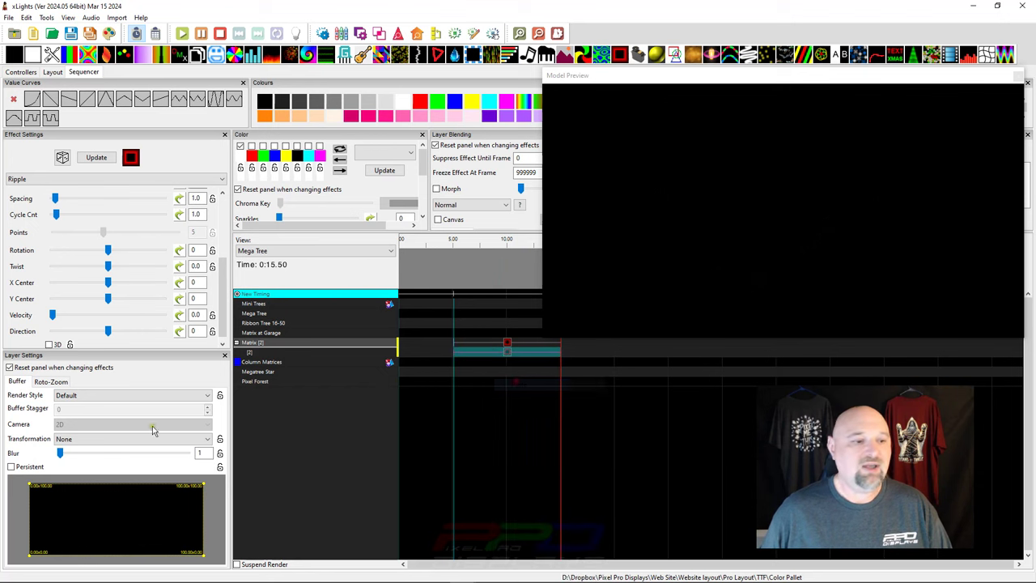
pyautogui.click(126, 440)
pyautogui.click(89, 474)
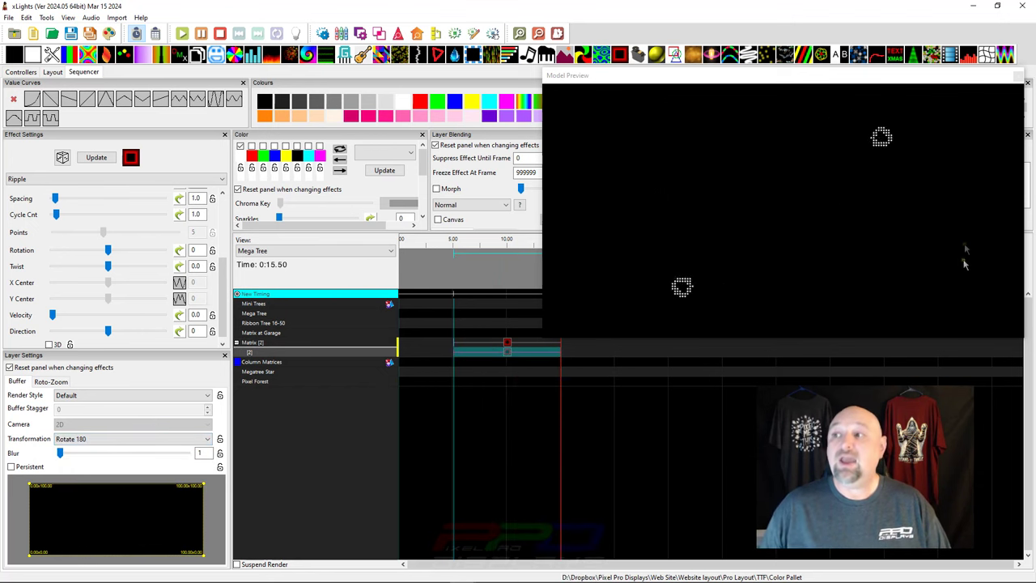
pyautogui.hotkey('alt', 'Tab')
pyautogui.moveTo(817, 26); pyautogui.dragTo(321, 68)
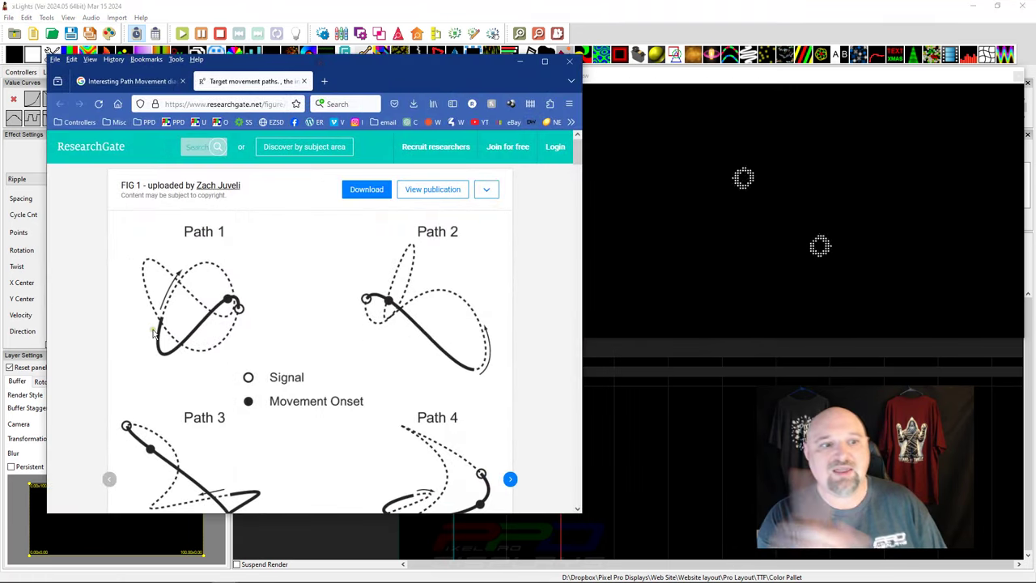
# - Push the Firefox path-figure window against the left edge of the screen
pyautogui.moveTo(208, 76); pyautogui.dragTo(160, 64)
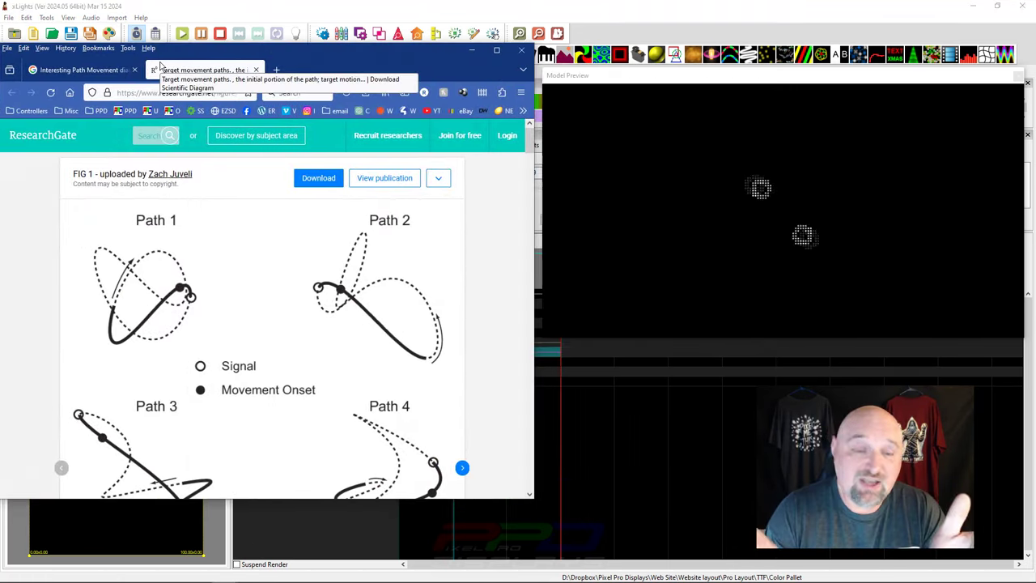